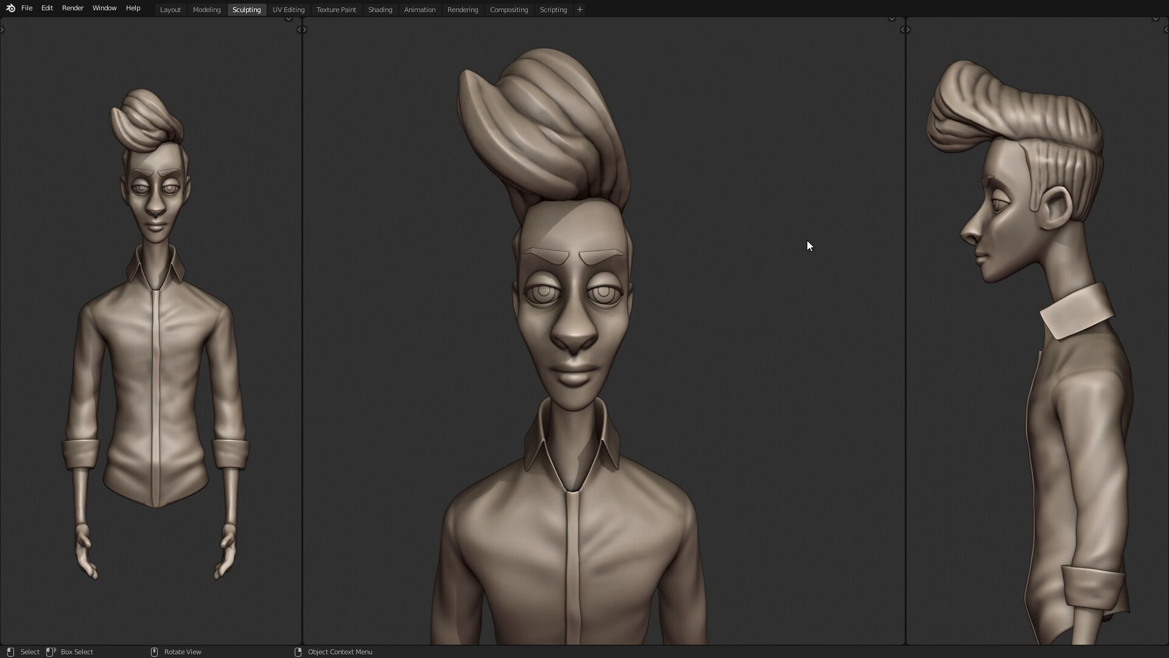
# Step: Orbit and zoom the centre view to a three-quarter profile of the character
pyautogui.moveTo(765, 272); pyautogui.dragTo(773, 225, button='middle')
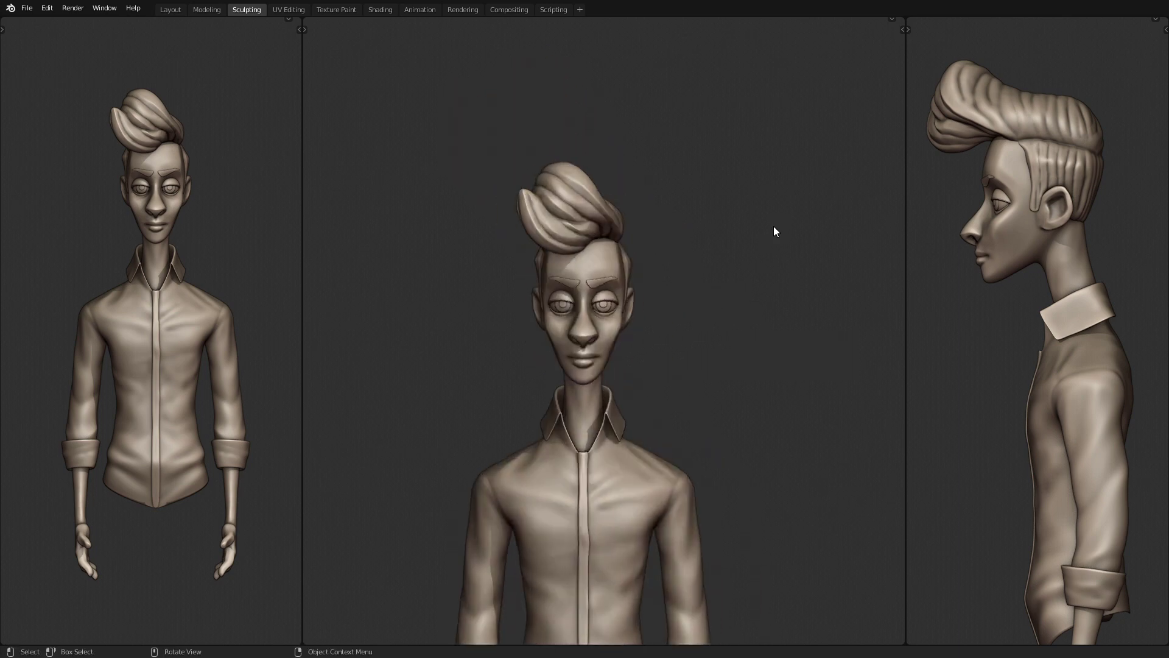
pyautogui.scroll(-2, 757, 313)
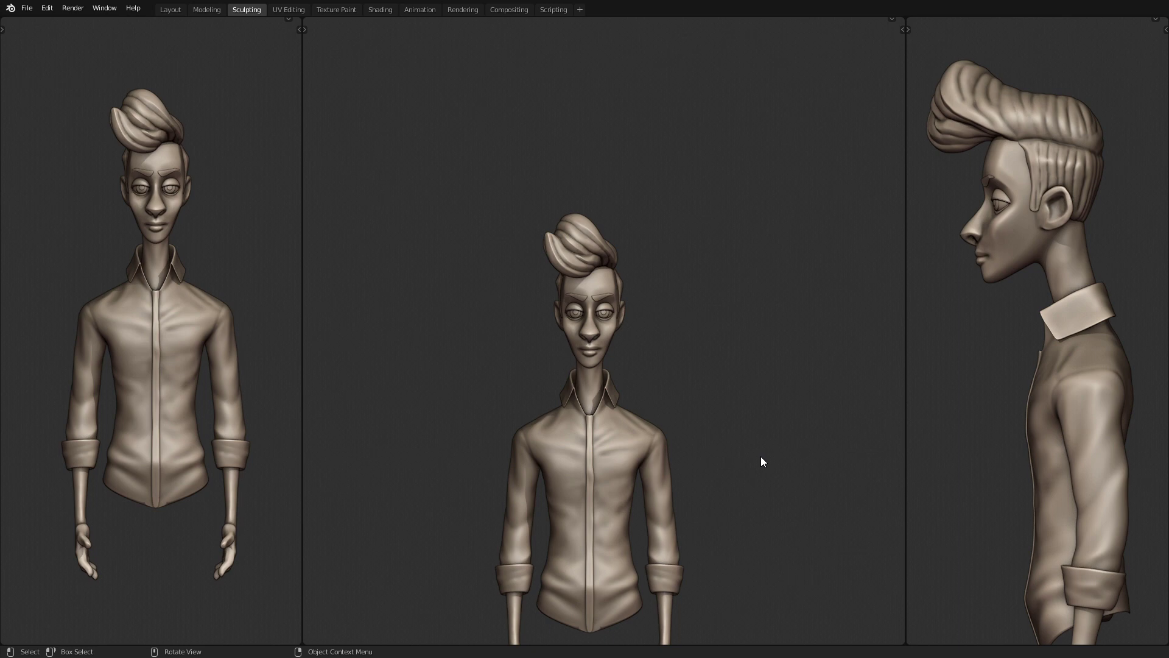
pyautogui.scroll(4, 761, 457)
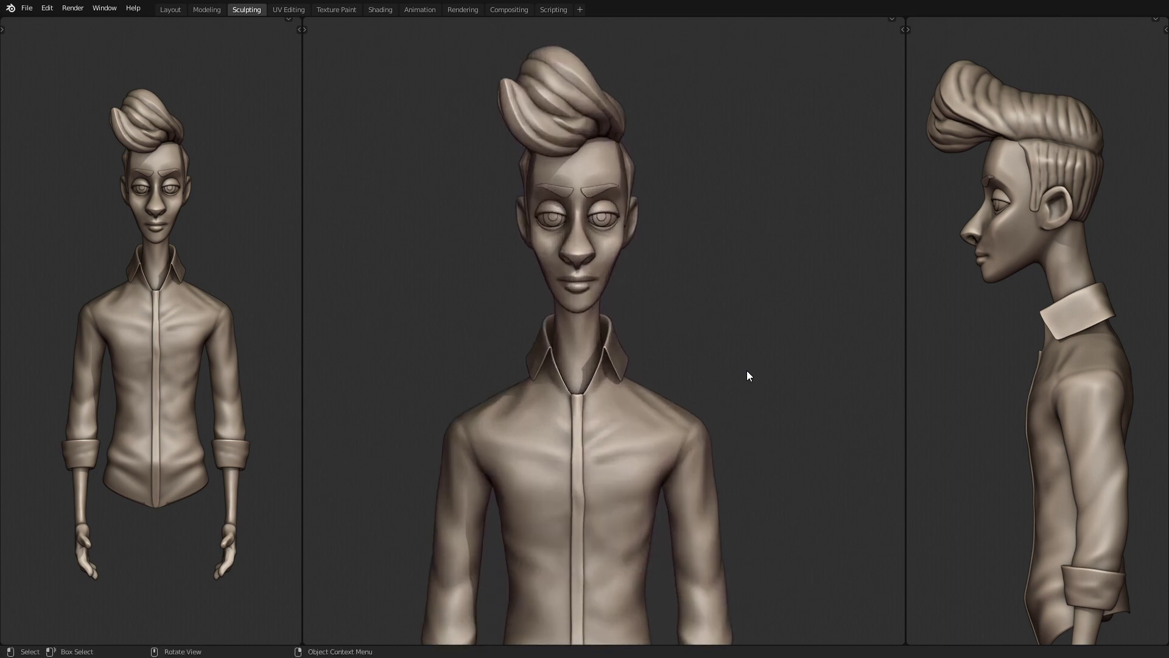
pyautogui.scroll(-3, 747, 376)
pyautogui.moveTo(744, 376); pyautogui.dragTo(783, 310, button='middle')
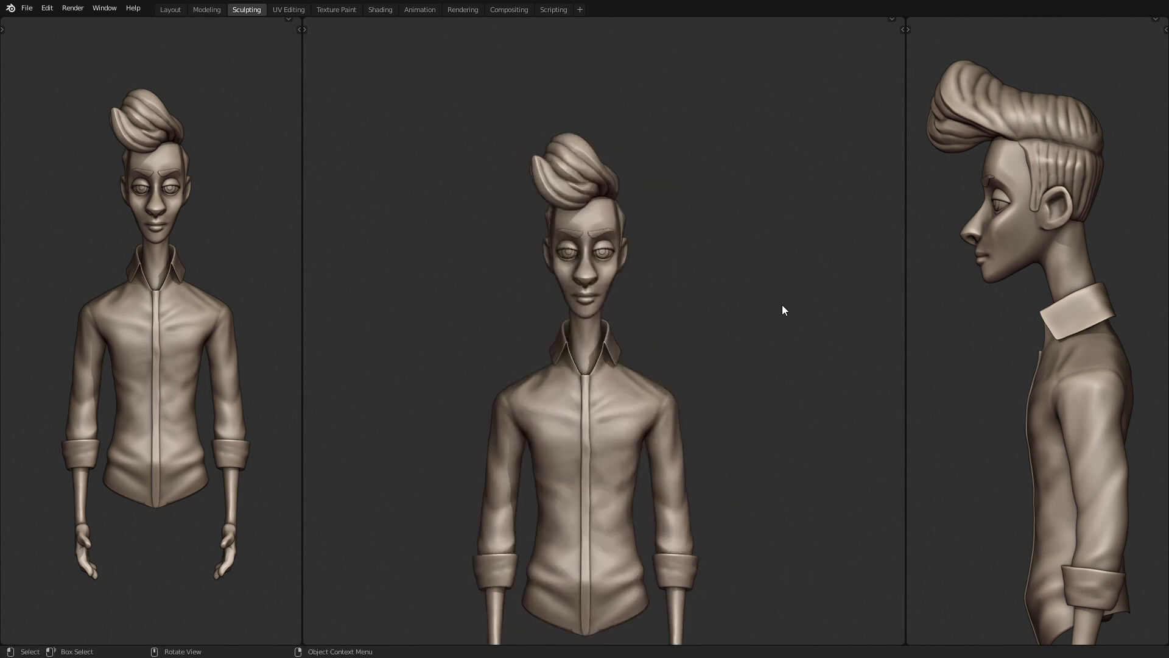
pyautogui.scroll(2, 718, 457)
pyautogui.scroll(-3, 718, 453)
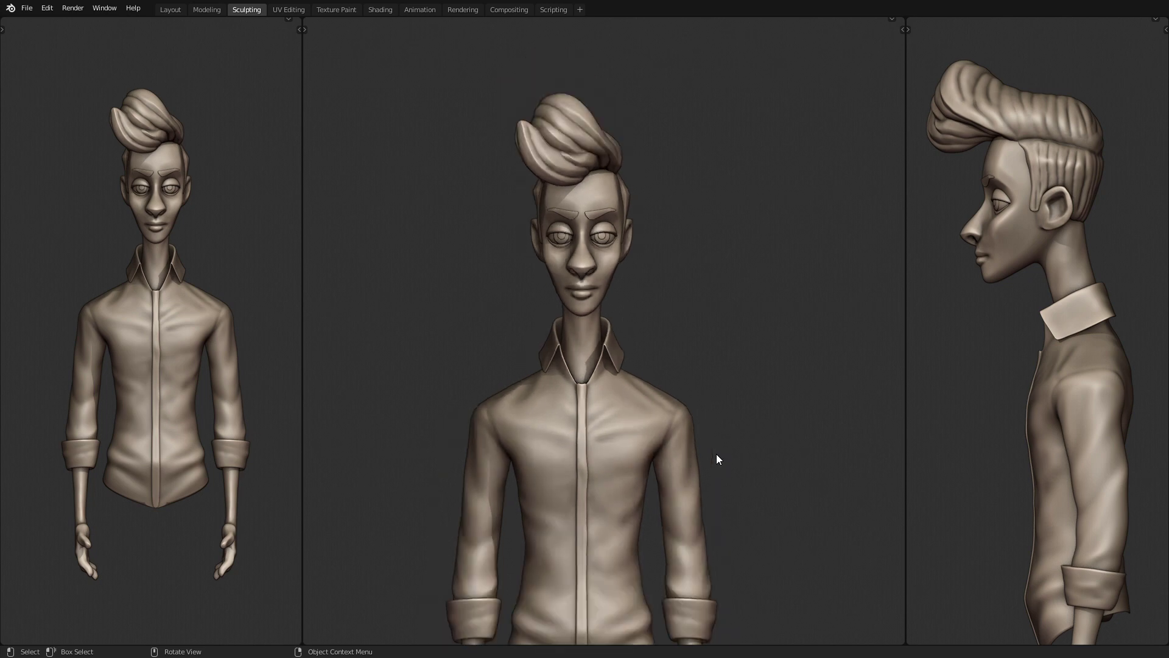
pyautogui.moveTo(696, 470); pyautogui.dragTo(760, 440, button='middle')
pyautogui.scroll(3, 616, 495)
# Step: Snap the centre view to the front and lower the character in the frame
pyautogui.press('`')
pyautogui.click(713, 423)
pyautogui.scroll(-4, 717, 422)
pyautogui.keyDown('shift'); pyautogui.moveTo(694, 407); pyautogui.dragTo(697, 314, button='middle'); pyautogui.keyUp('shift')
pyautogui.scroll(3, 689, 554)
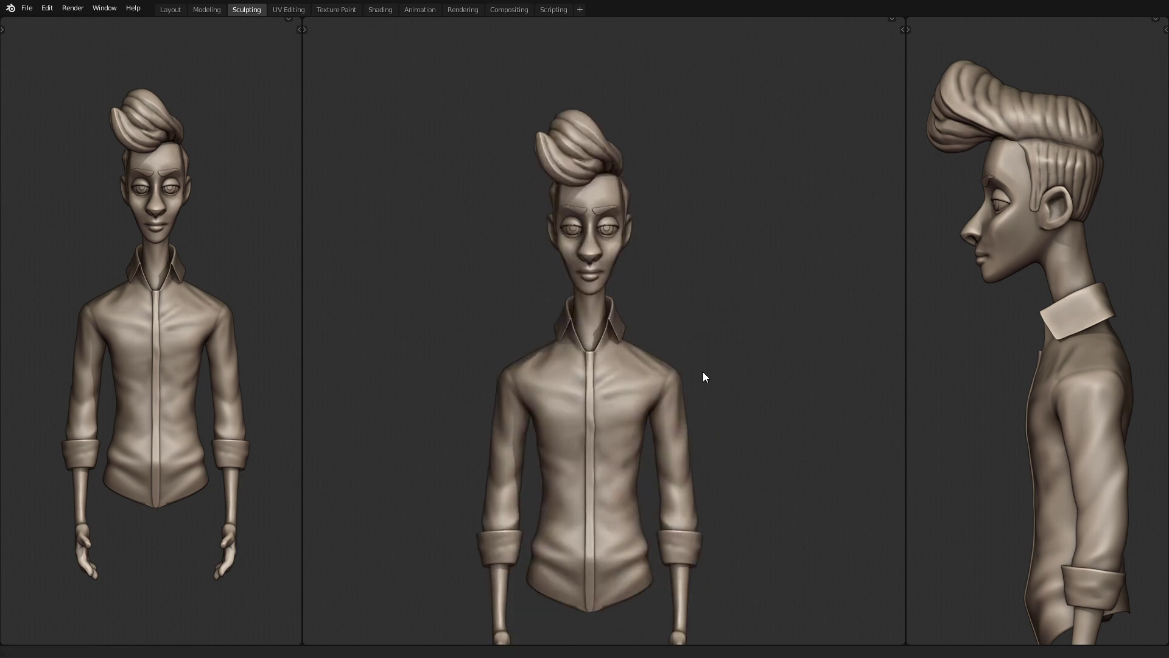
pyautogui.keyDown('shift'); pyautogui.moveTo(704, 373); pyautogui.dragTo(702, 437, button='middle'); pyautogui.keyUp('shift')
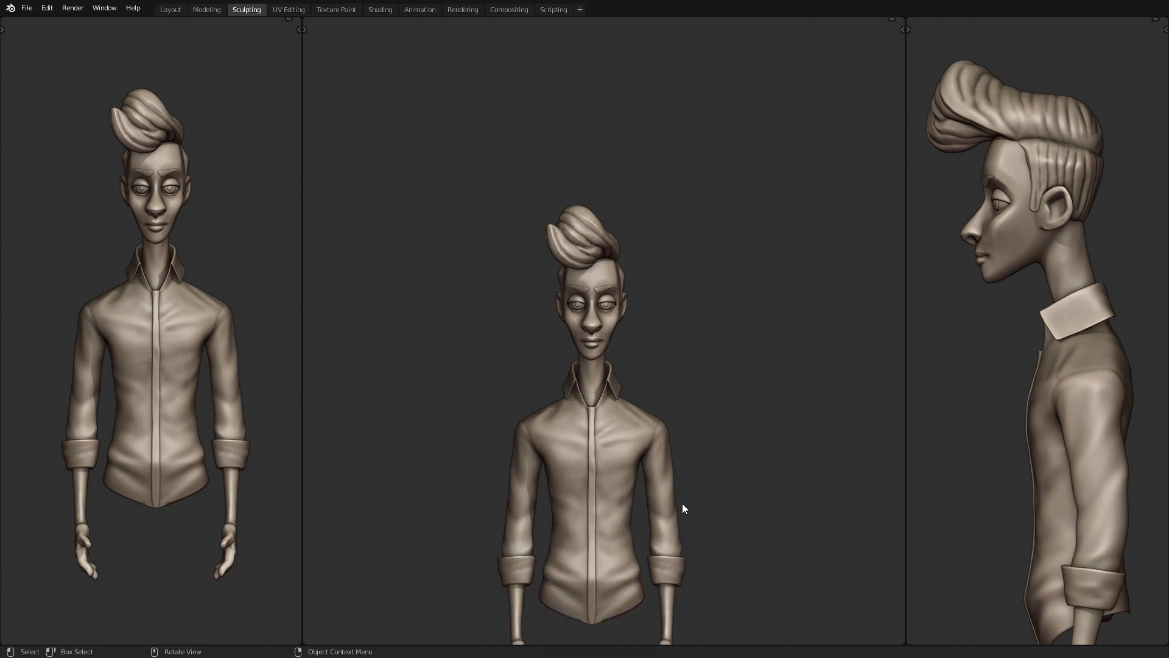
# Step: Orbit the centre view through side and three-quarter angles, then back to the front
pyautogui.moveTo(678, 509); pyautogui.dragTo(773, 339, button='middle')
pyautogui.scroll(4, 725, 438)
pyautogui.moveTo(759, 434); pyautogui.dragTo(657, 449, button='middle')
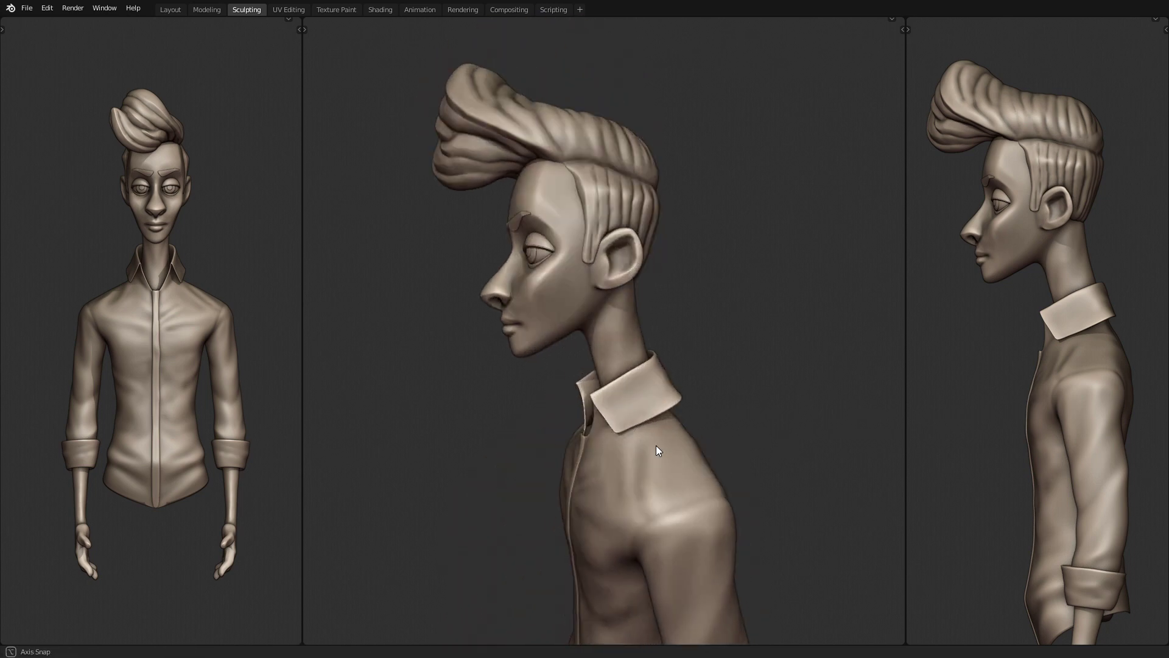
pyautogui.scroll(-3, 657, 446)
pyautogui.moveTo(757, 444); pyautogui.dragTo(729, 425, button='middle')
pyautogui.scroll(3, 726, 432)
pyautogui.scroll(2, 725, 430)
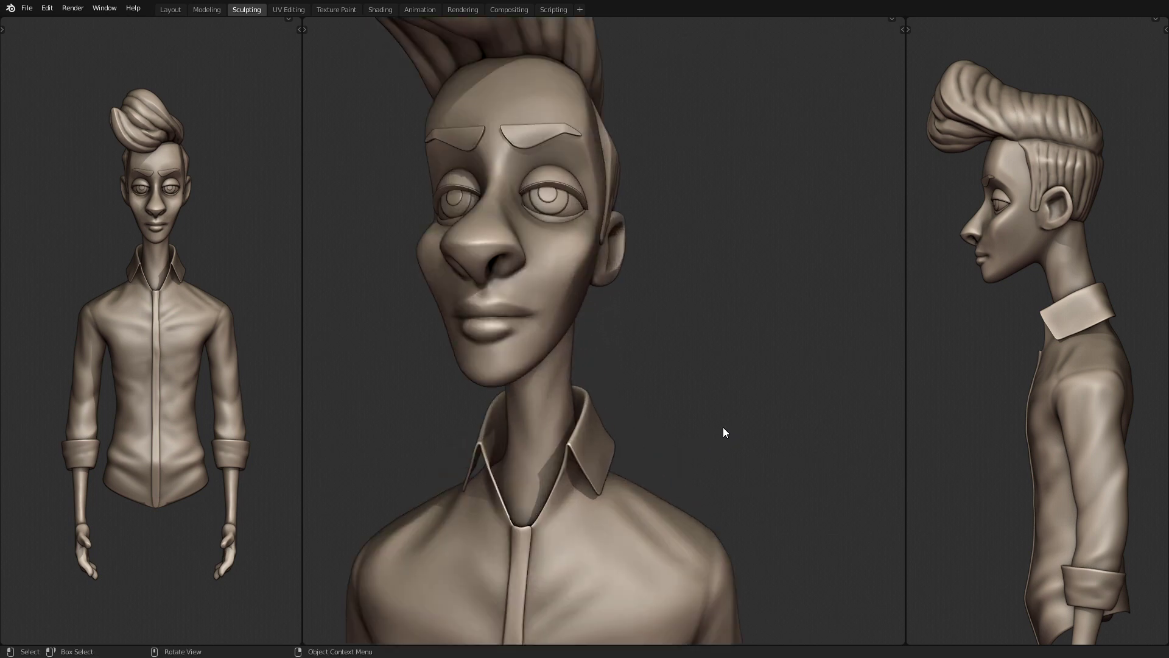
pyautogui.scroll(-4, 723, 431)
pyautogui.moveTo(664, 446); pyautogui.dragTo(729, 394, button='middle')
pyautogui.scroll(-4, 695, 458)
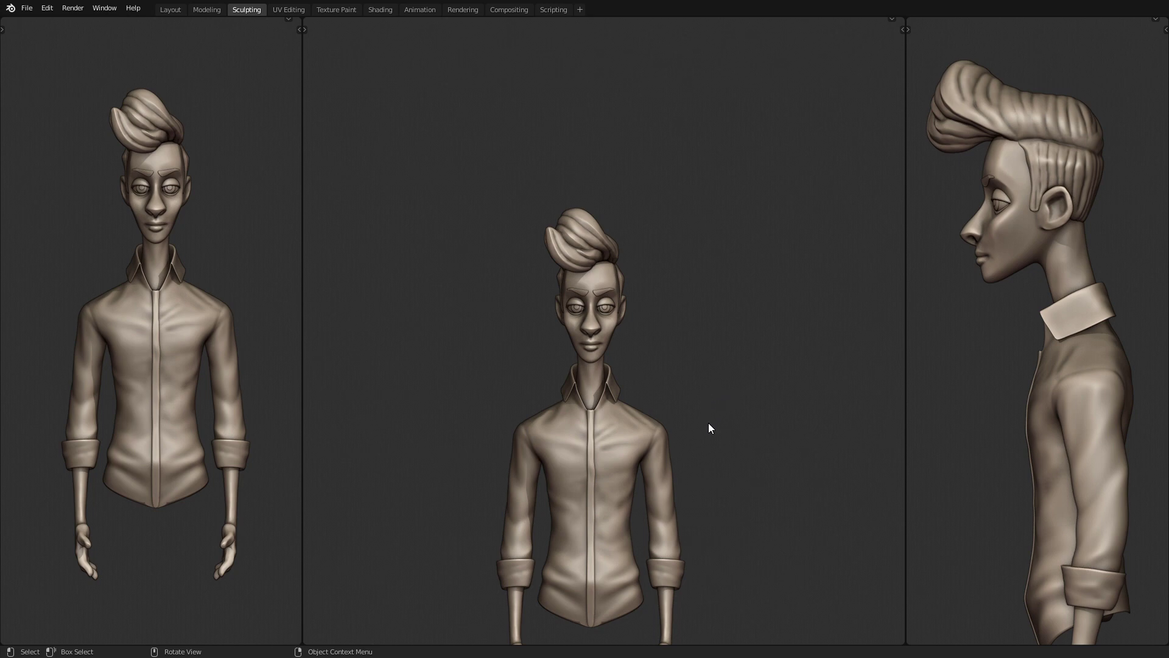
pyautogui.moveTo(710, 426); pyautogui.dragTo(743, 394, button='middle')
pyautogui.scroll(-3, 740, 374)
pyautogui.scroll(5, 682, 425)
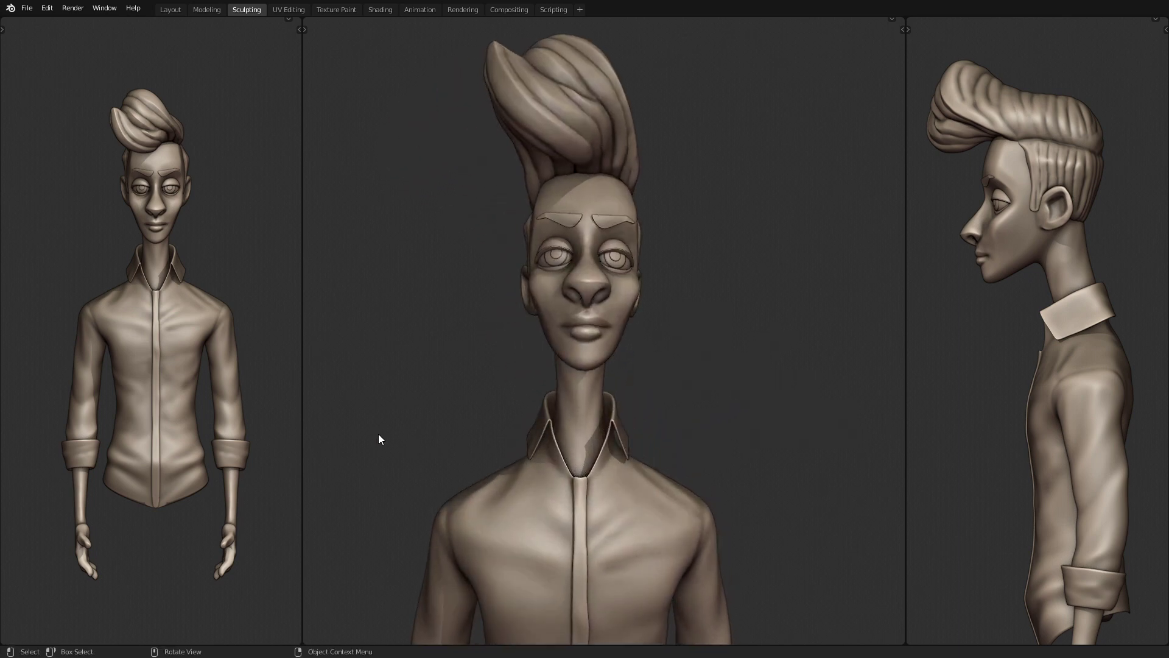
pyautogui.scroll(-2, 214, 421)
# Step: Slightly re-angle the left and right reference views and widen the right viewport
pyautogui.moveTo(214, 422); pyautogui.dragTo(233, 418, button='middle')
pyautogui.scroll(-2, 1036, 375)
pyautogui.moveTo(1036, 375)
pyautogui.mouseDown(button='middle')
pyautogui.moveTo(1070, 390)
pyautogui.moveTo(1040, 396)
pyautogui.mouseUp(button='middle')
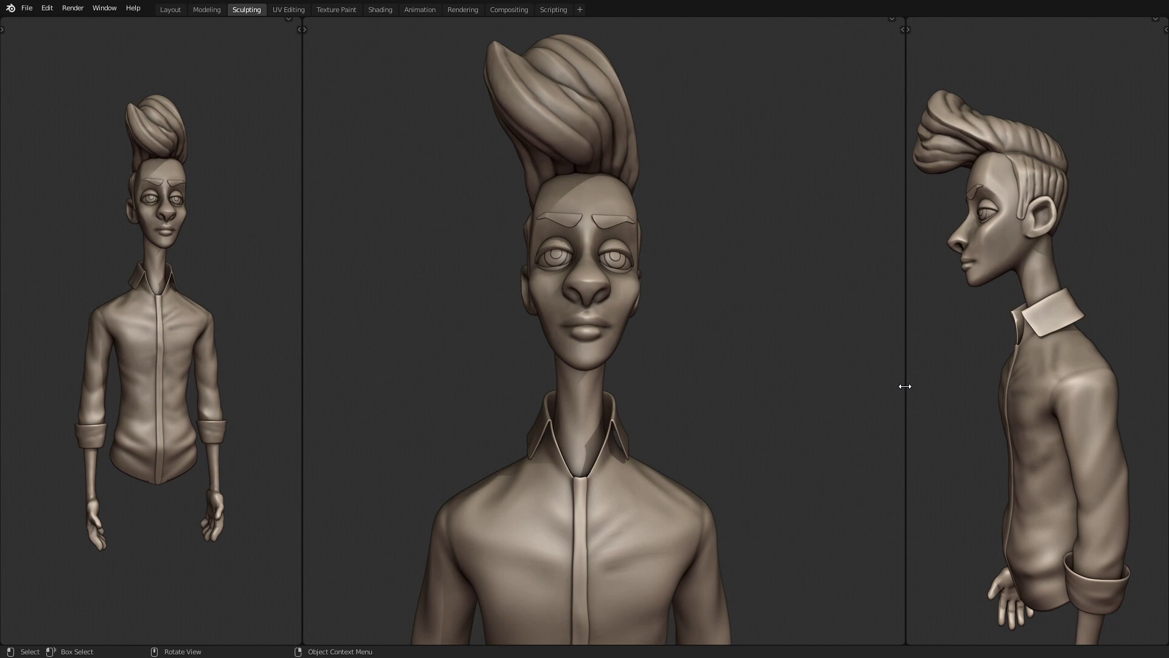
pyautogui.moveTo(905, 386); pyautogui.dragTo(896, 386)
pyautogui.scroll(-2, 815, 392)
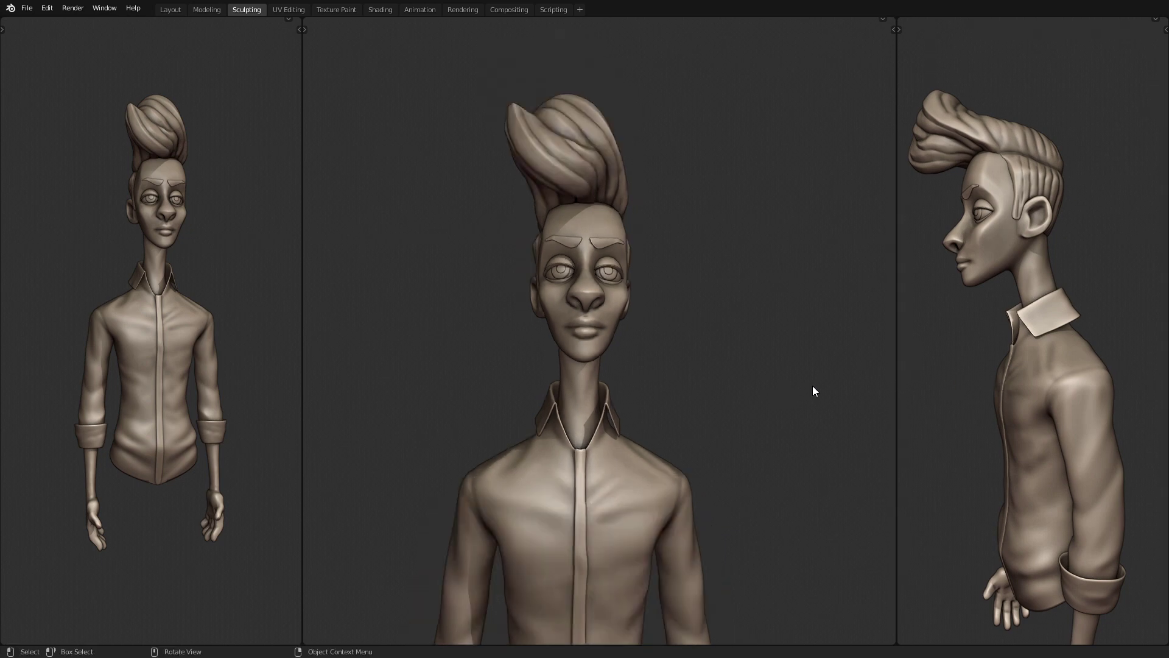
pyautogui.moveTo(1048, 372); pyautogui.dragTo(1070, 365, button='middle')
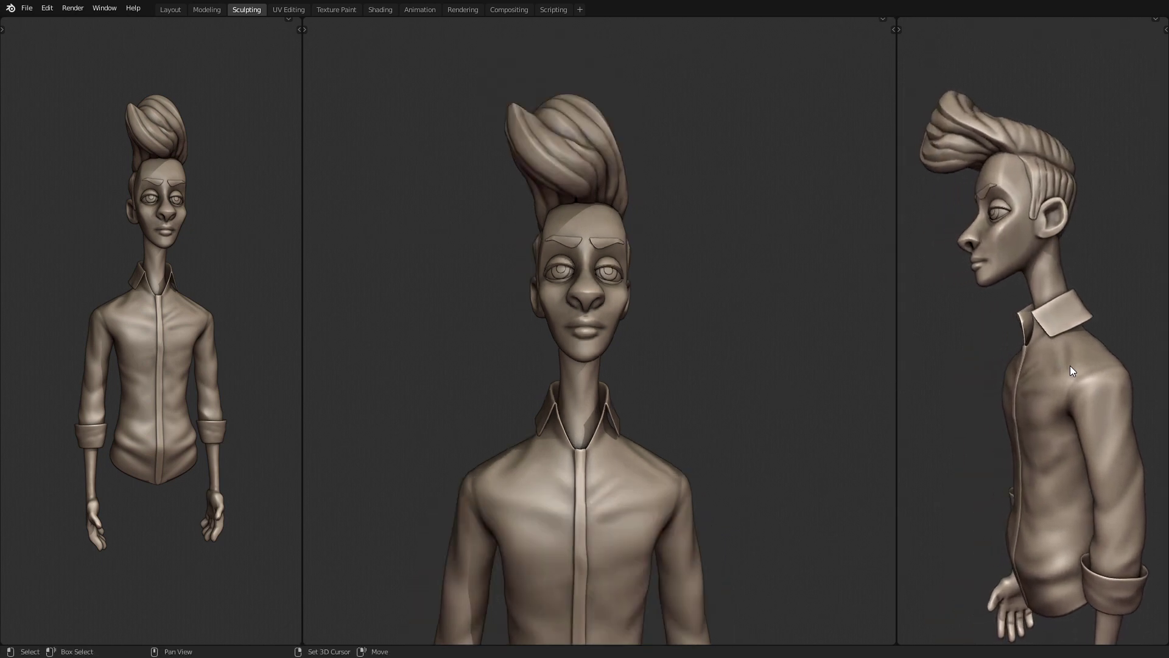
pyautogui.scroll(-2, 684, 396)
# Step: Snap the centre view to top, then back to a level front view
pyautogui.press('q')
pyautogui.click(725, 315)
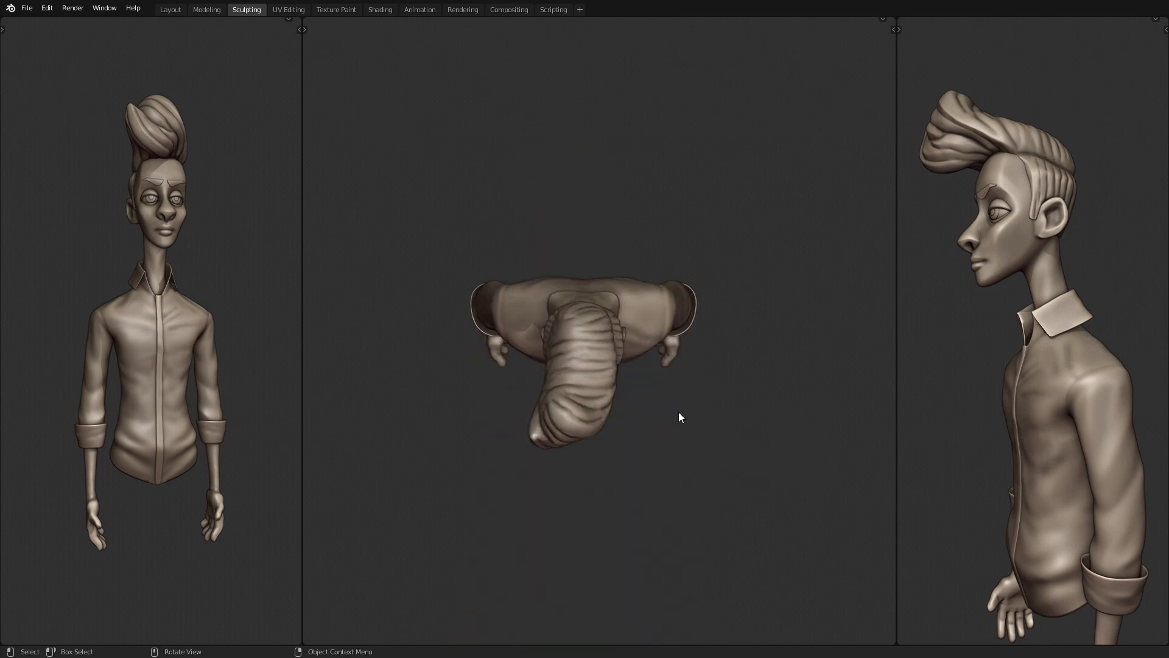
pyautogui.press('KP_1')
pyautogui.scroll(4, 689, 279)
pyautogui.scroll(-4, 677, 367)
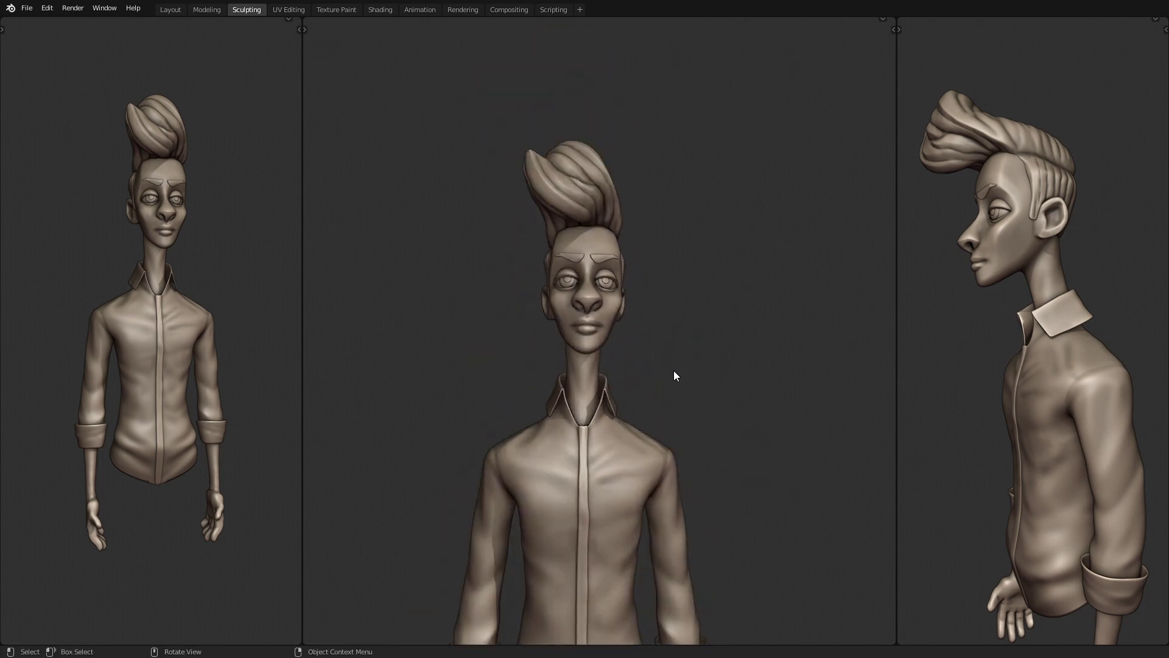
pyautogui.moveTo(689, 392)
pyautogui.mouseDown(button='middle')
pyautogui.moveTo(671, 420)
pyautogui.moveTo(597, 428)
pyautogui.moveTo(682, 386)
pyautogui.moveTo(666, 411)
pyautogui.moveTo(710, 388)
pyautogui.mouseUp(button='middle')
pyautogui.scroll(-2, 724, 359)
pyautogui.scroll(3, 716, 400)
pyautogui.scroll(2, 714, 414)
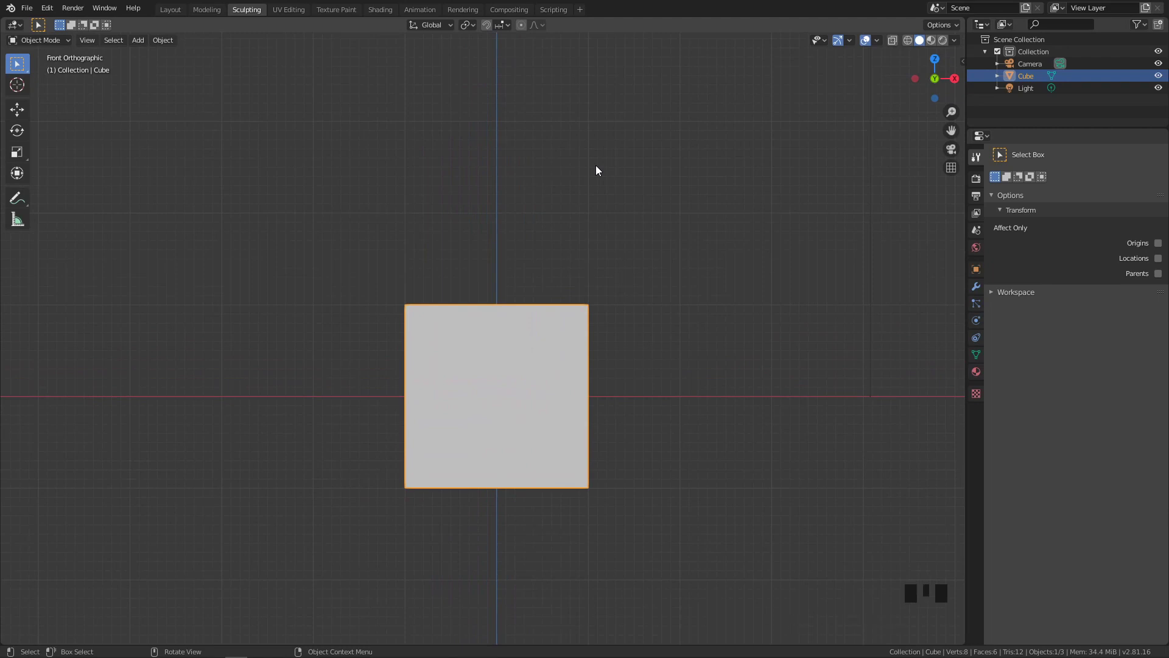
# Step: Look through the Window, File and Edit menus, then open Edit > Preferences
pyautogui.click(104, 7)
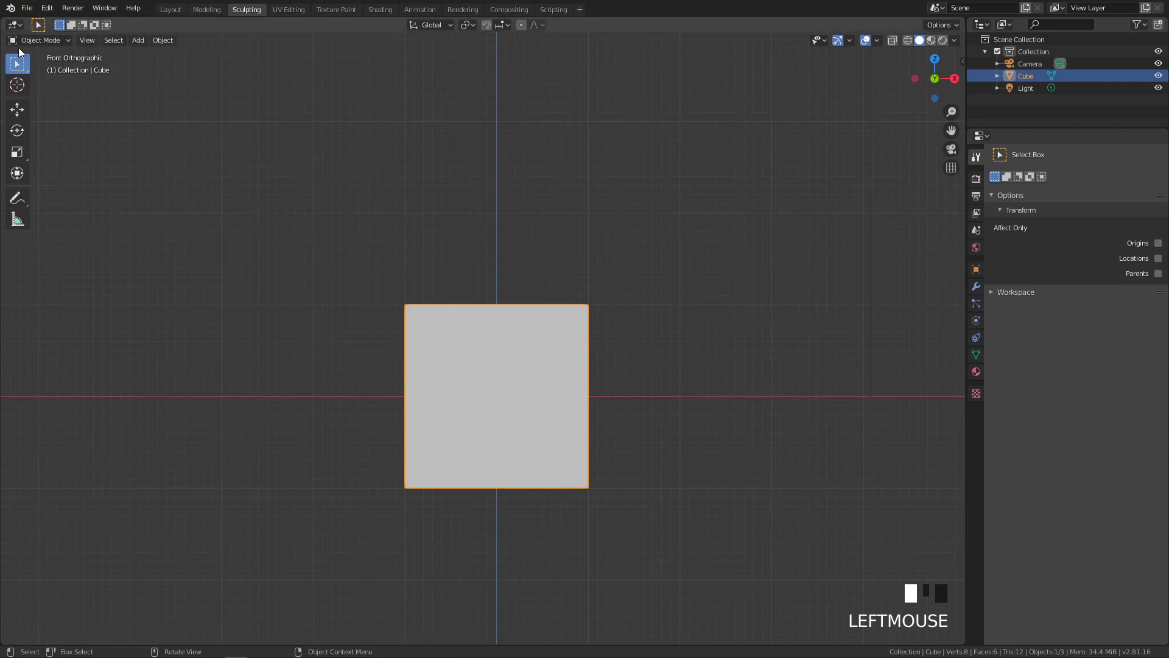
pyautogui.click(27, 7)
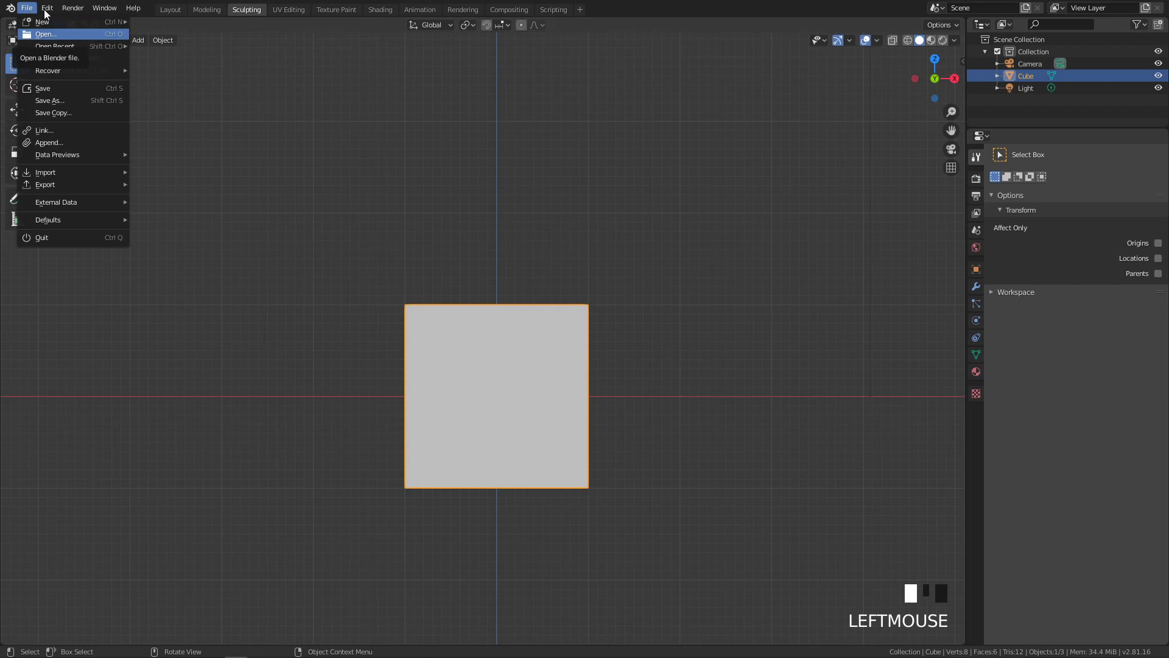
pyautogui.click(47, 8)
pyautogui.click(47, 8)
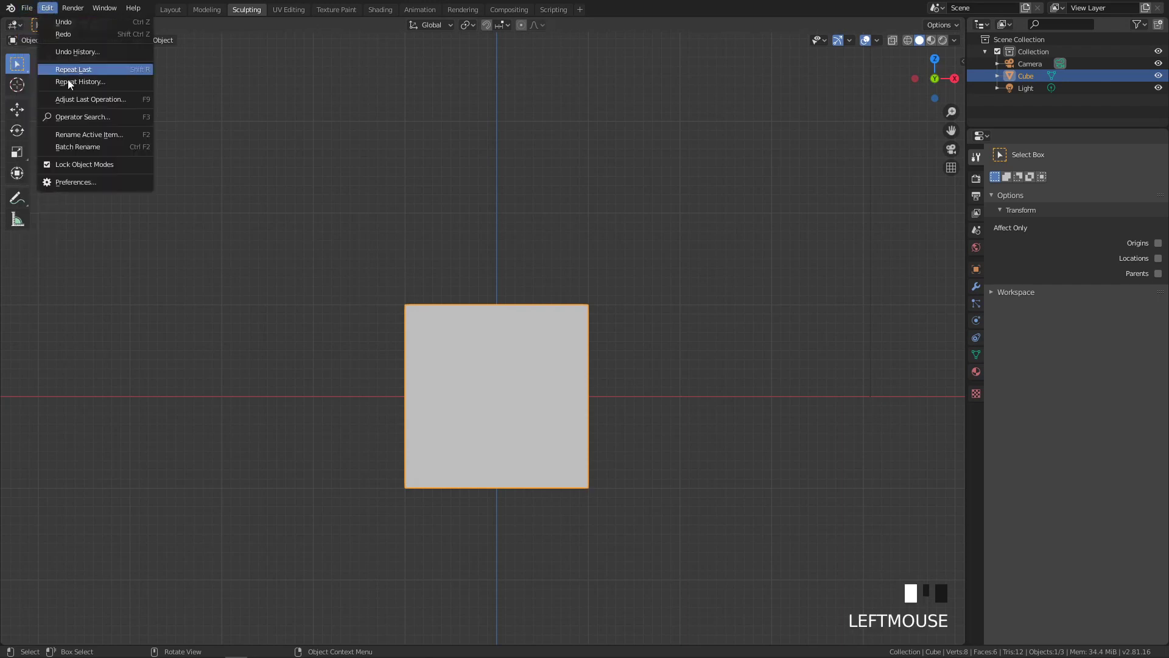
pyautogui.click(92, 181)
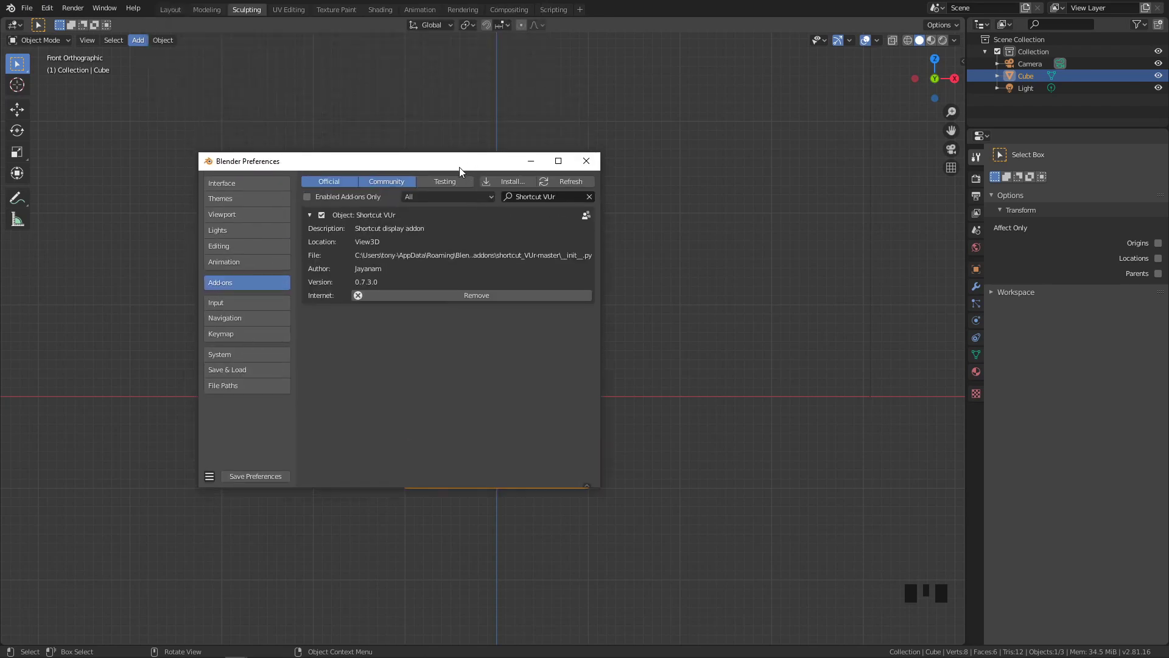
# Step: Search the add-ons for 'pie' and expand, then collapse, the 3D Viewport Pie Menus entry
pyautogui.click(589, 196)
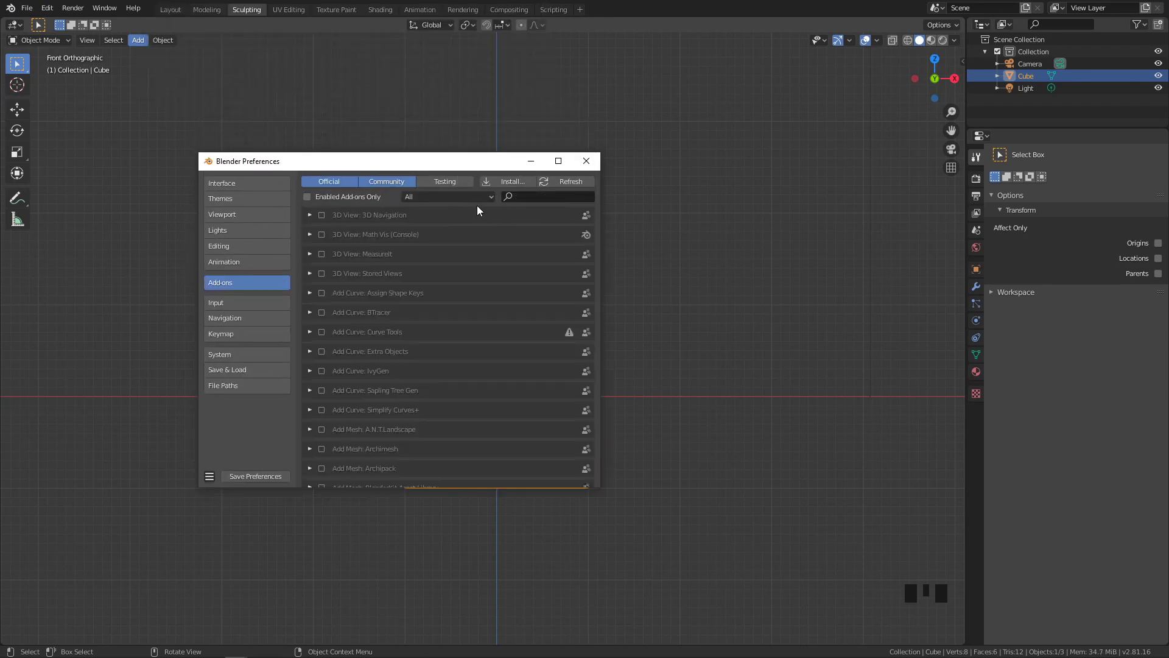
pyautogui.click(532, 195)
pyautogui.write('pie')
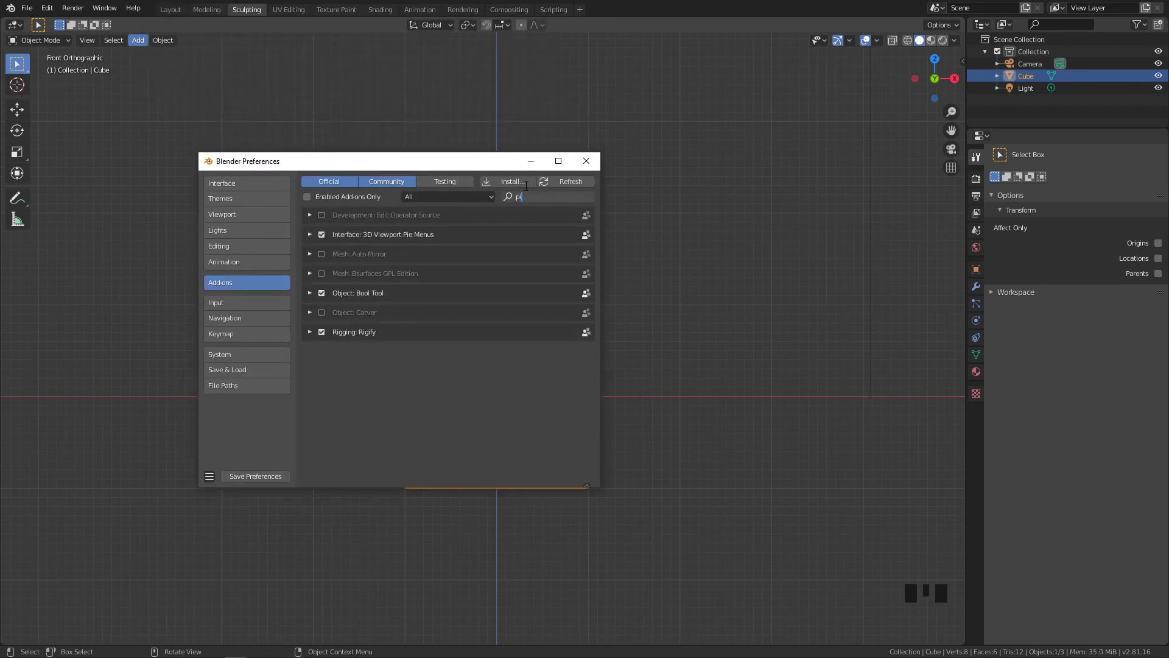
pyautogui.click(310, 217)
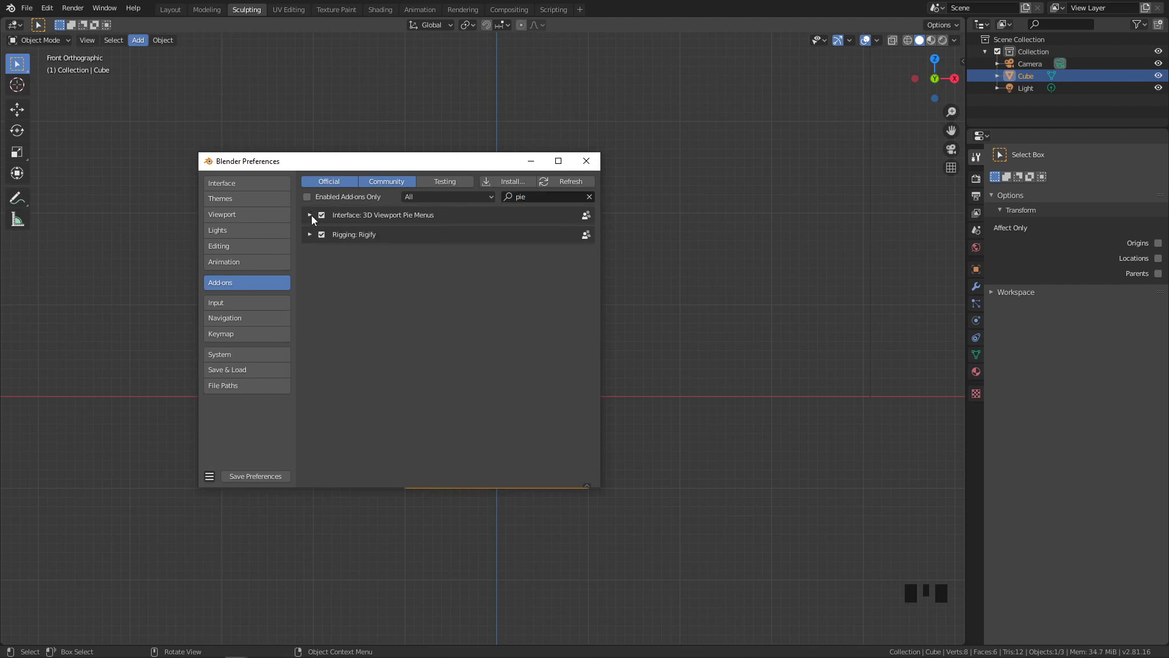
pyautogui.click(309, 215)
pyautogui.click(311, 214)
pyautogui.click(694, 271)
pyautogui.press('q')
pyautogui.press('q')
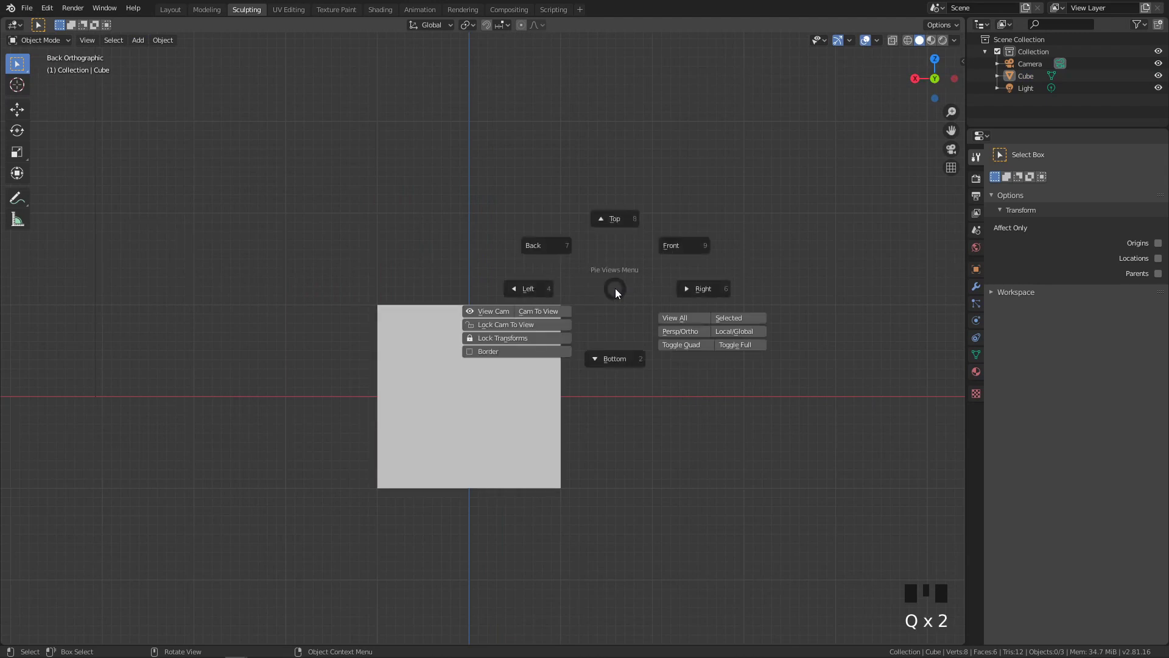
pyautogui.click(673, 248)
pyautogui.keyDown('ctrl'); pyautogui.moveTo(540, 389); pyautogui.dragTo(612, 322, button='middle'); pyautogui.keyUp('ctrl')
pyautogui.press('q')
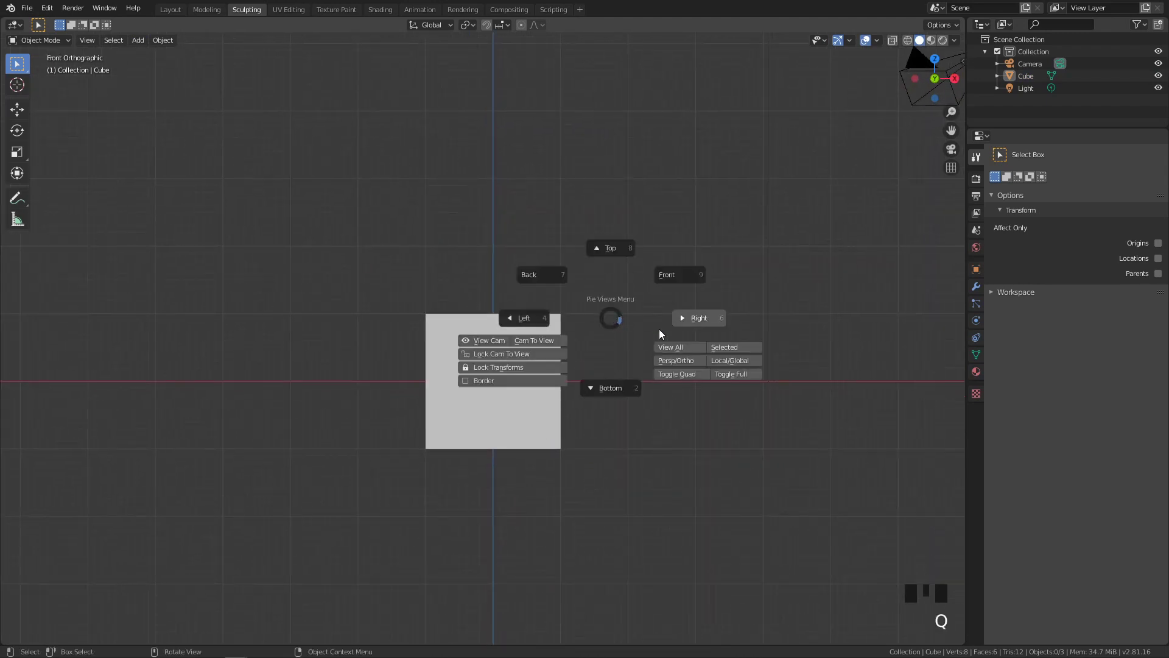
pyautogui.click(659, 328)
pyautogui.press('q')
pyautogui.press('q')
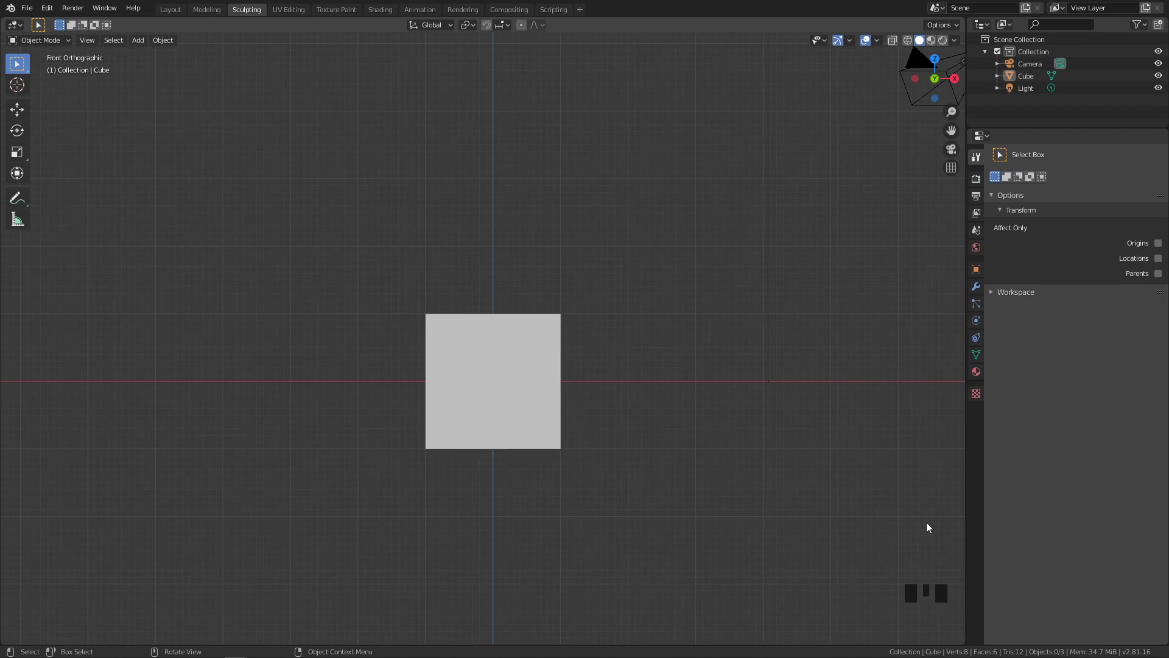
pyautogui.keyDown('ctrl'); pyautogui.moveTo(609, 358); pyautogui.dragTo(611, 266, button='middle'); pyautogui.keyUp('ctrl')
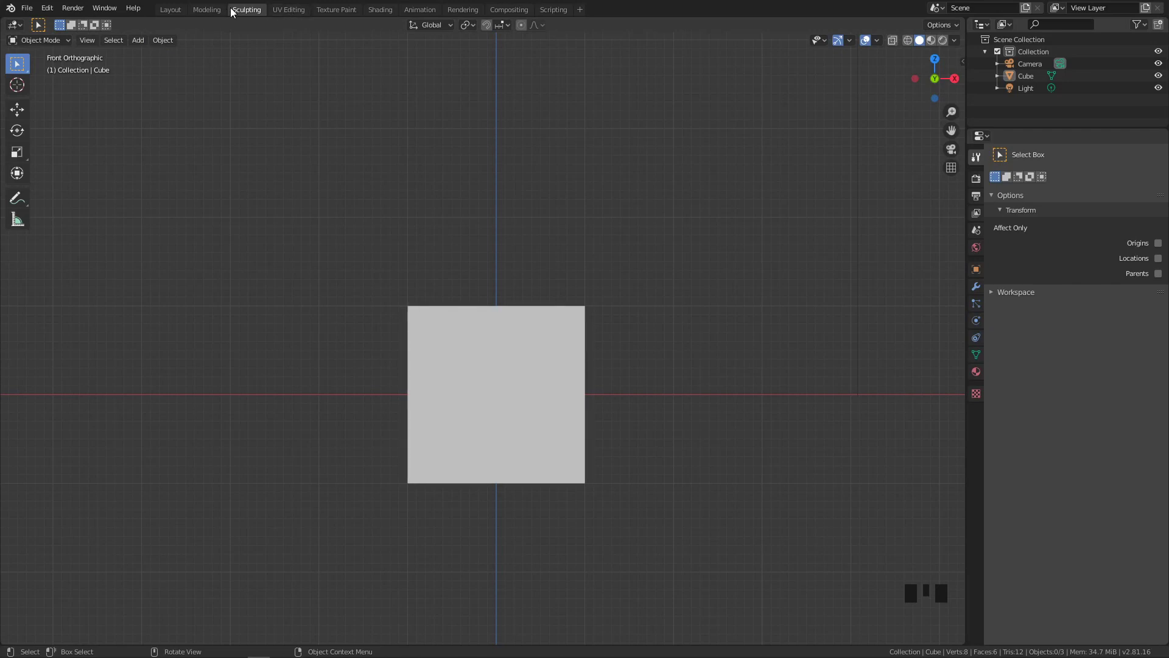
pyautogui.click(171, 10)
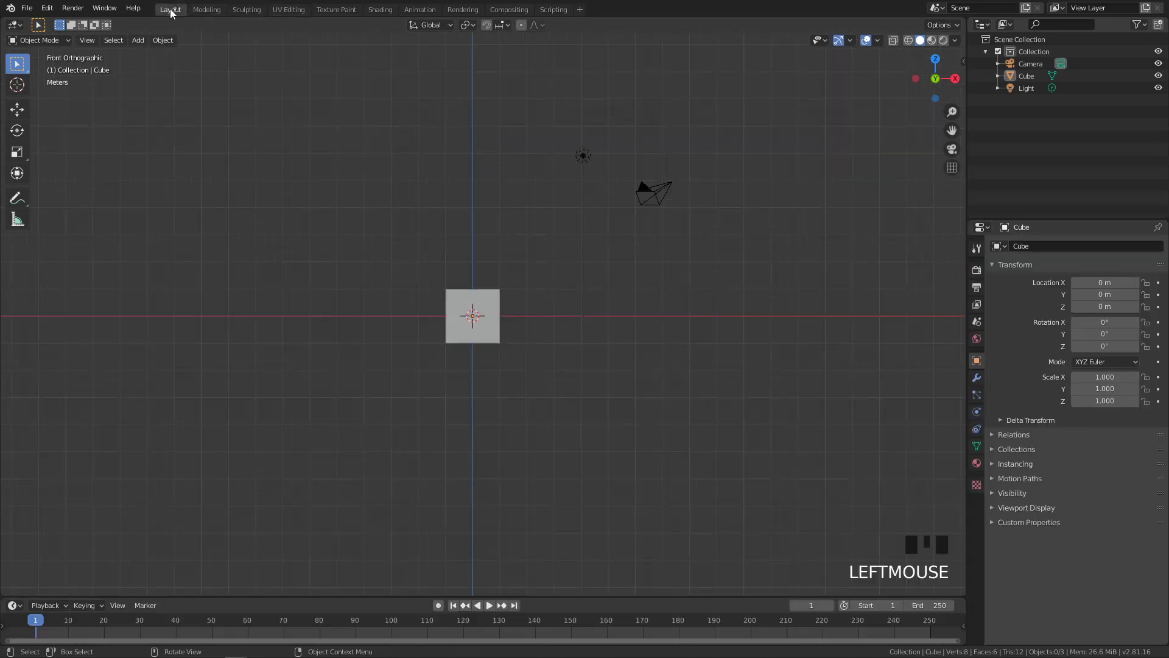
pyautogui.click(246, 10)
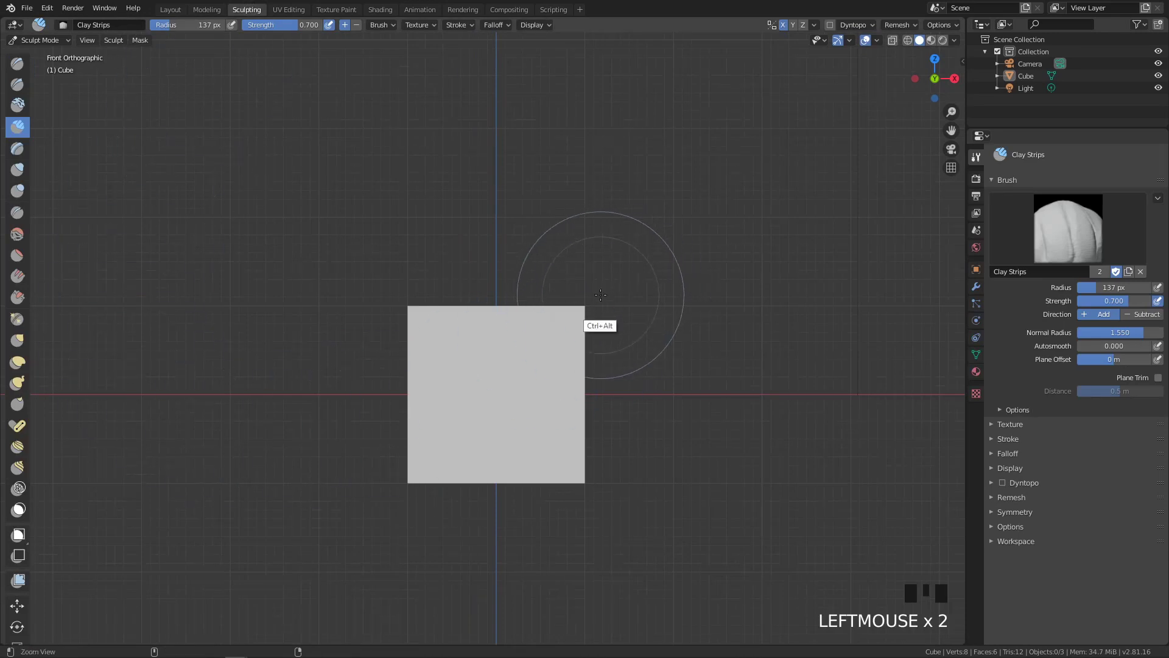
pyautogui.moveTo(601, 294)
pyautogui.keyDown('ctrl'); pyautogui.mouseDown(button='middle')
pyautogui.moveTo(602, 323)
pyautogui.moveTo(619, 261)
pyautogui.mouseUp(button='middle'); pyautogui.keyUp('ctrl')
pyautogui.press('Tab')
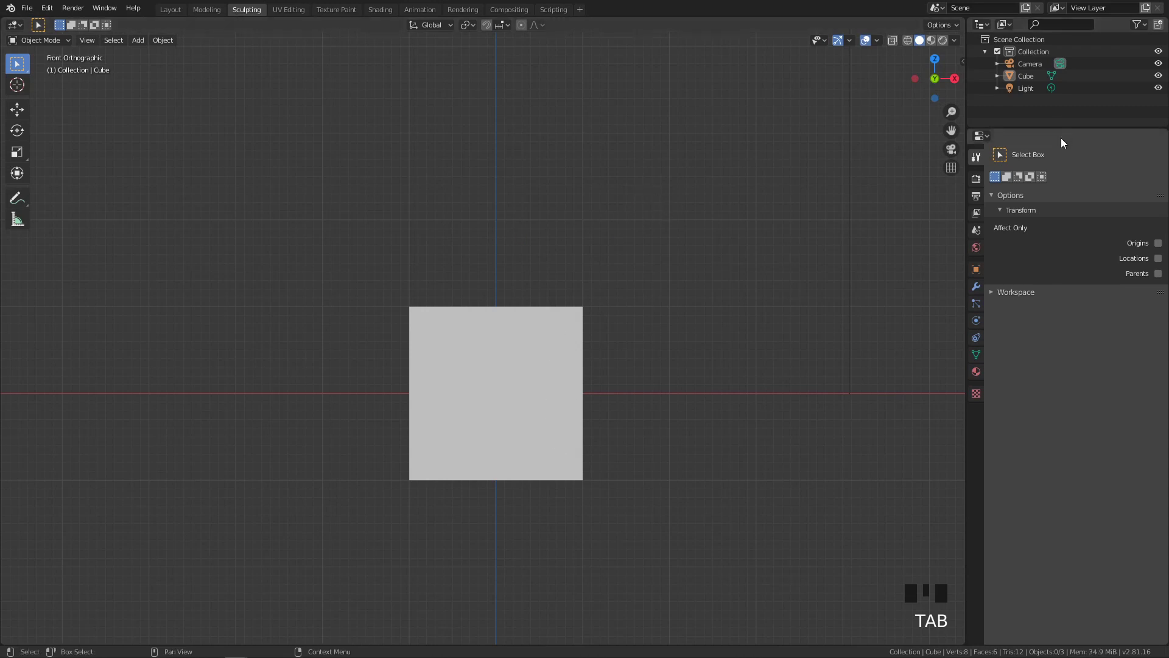
pyautogui.click(840, 235)
# Step: Make the Outliner area taller and change its editor type to 3D Viewport
pyautogui.click(769, 227)
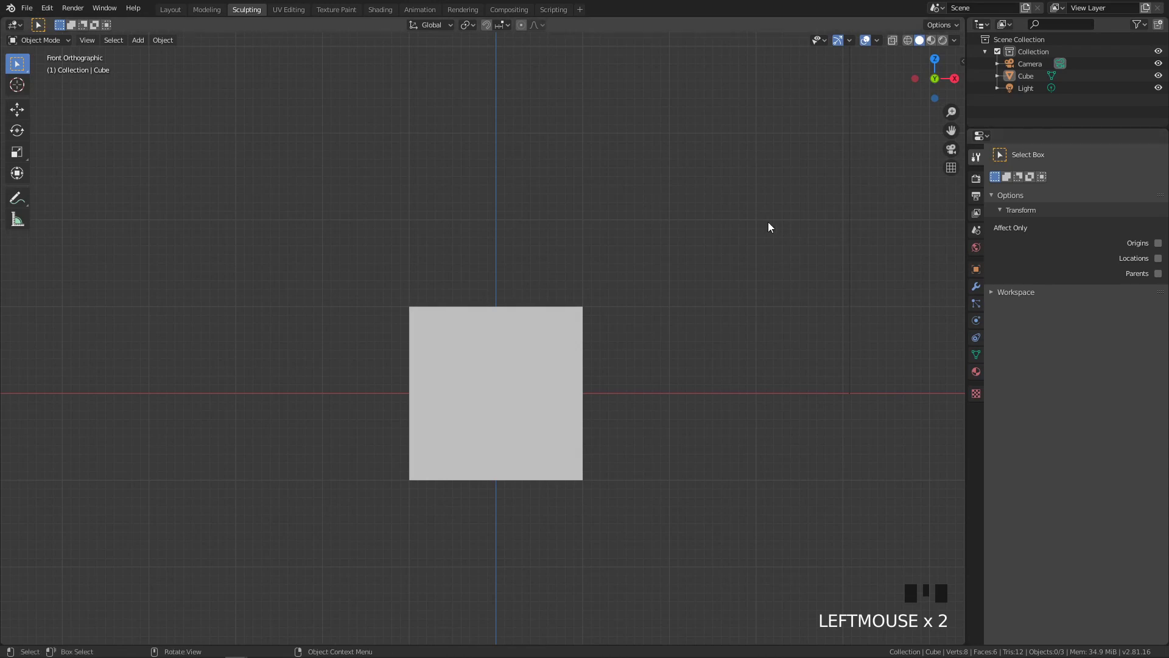
pyautogui.click(1039, 134)
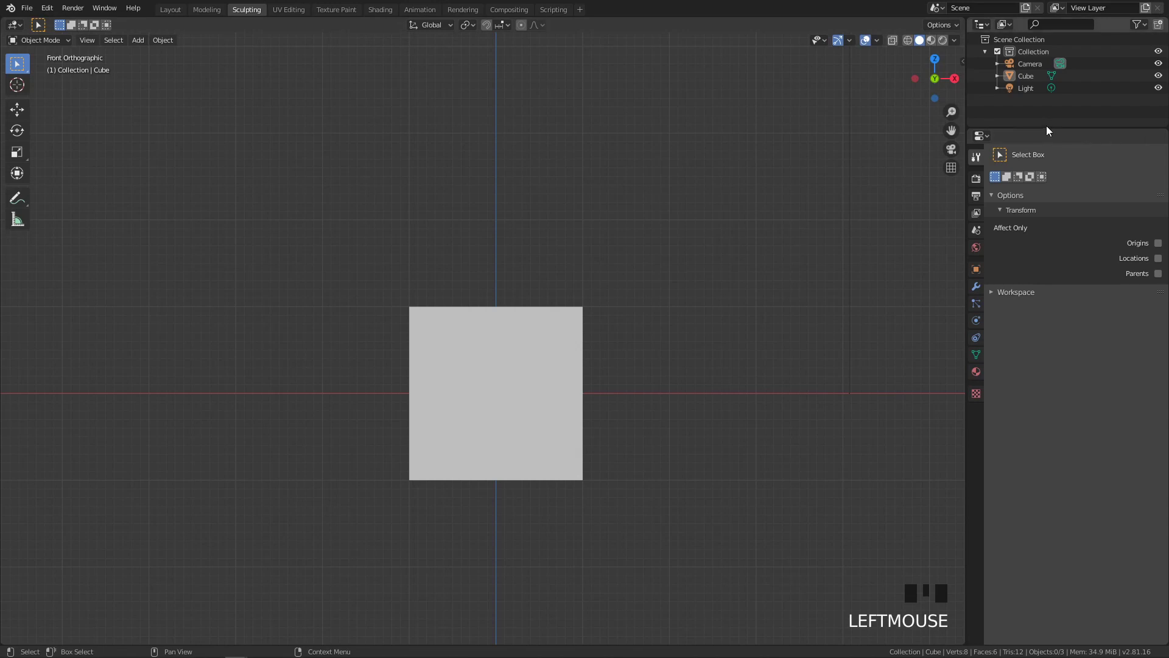
pyautogui.moveTo(1046, 127); pyautogui.dragTo(1035, 291)
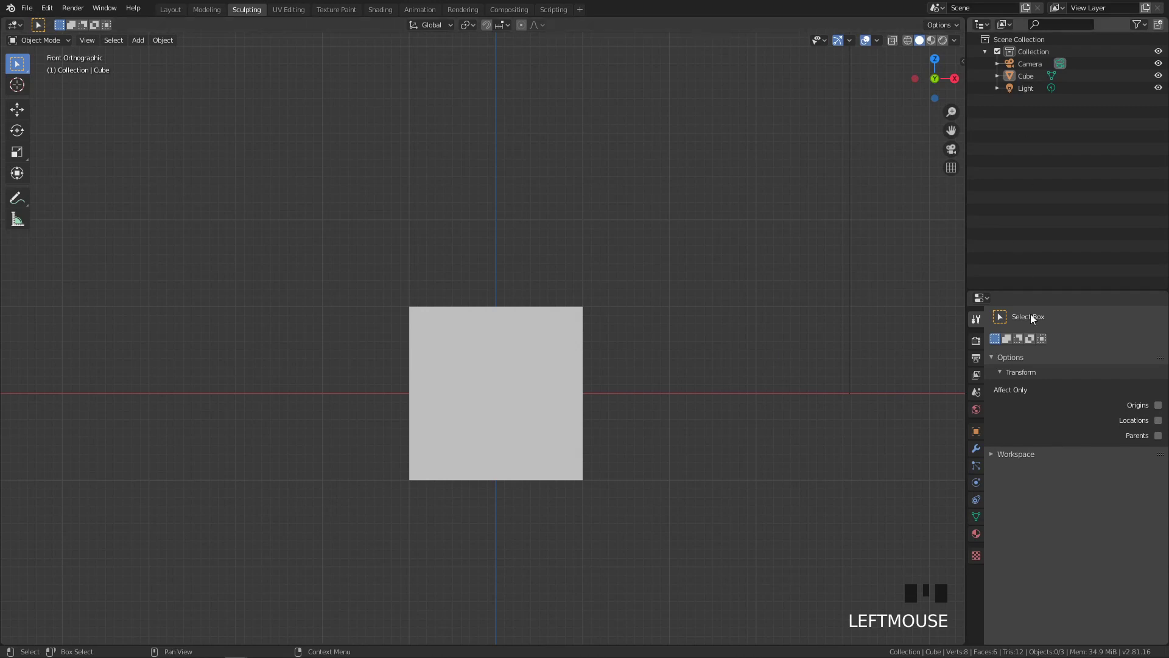
pyautogui.click(981, 24)
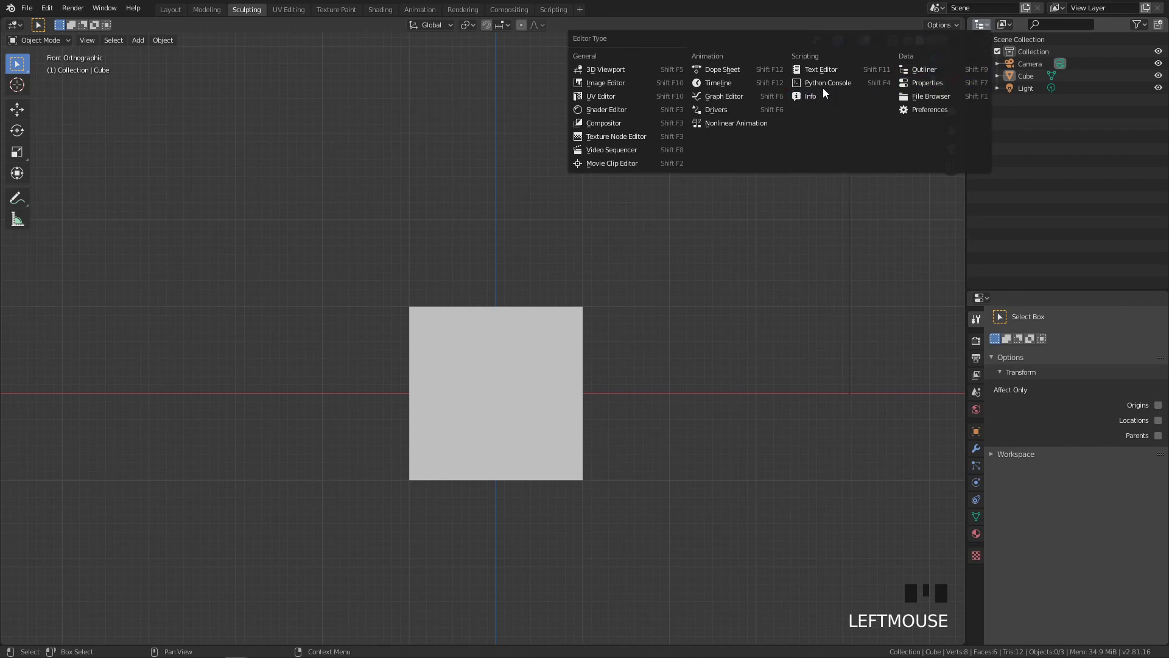
pyautogui.click(618, 67)
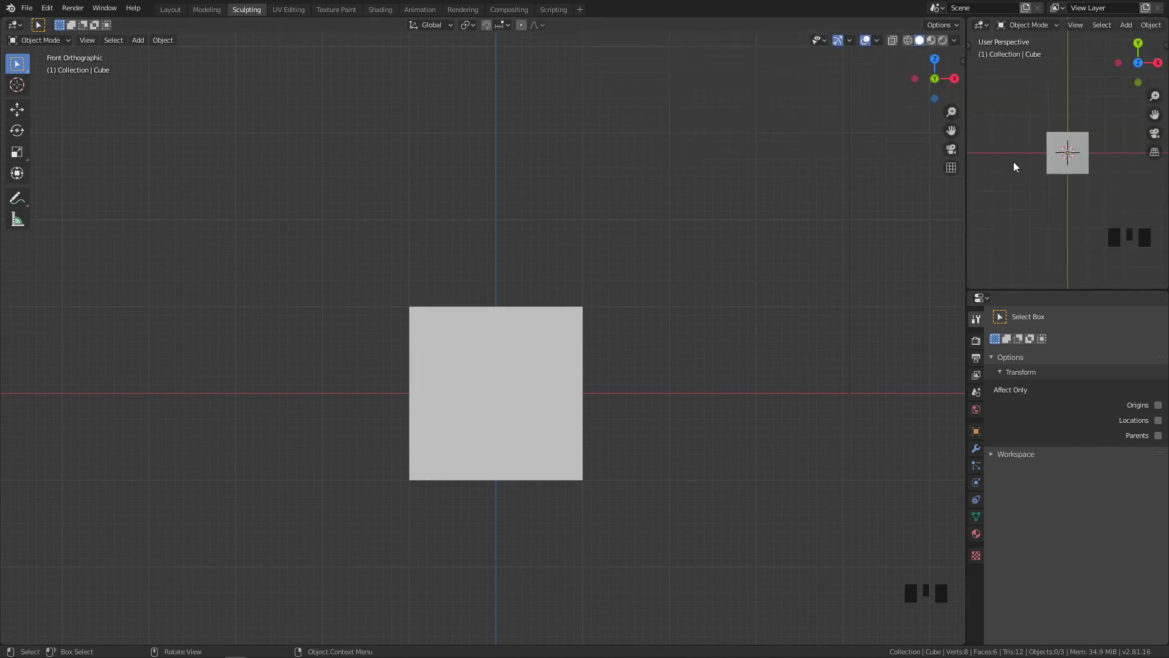
# Step: Widen the new small viewport to the left and check its header options
pyautogui.click(967, 224)
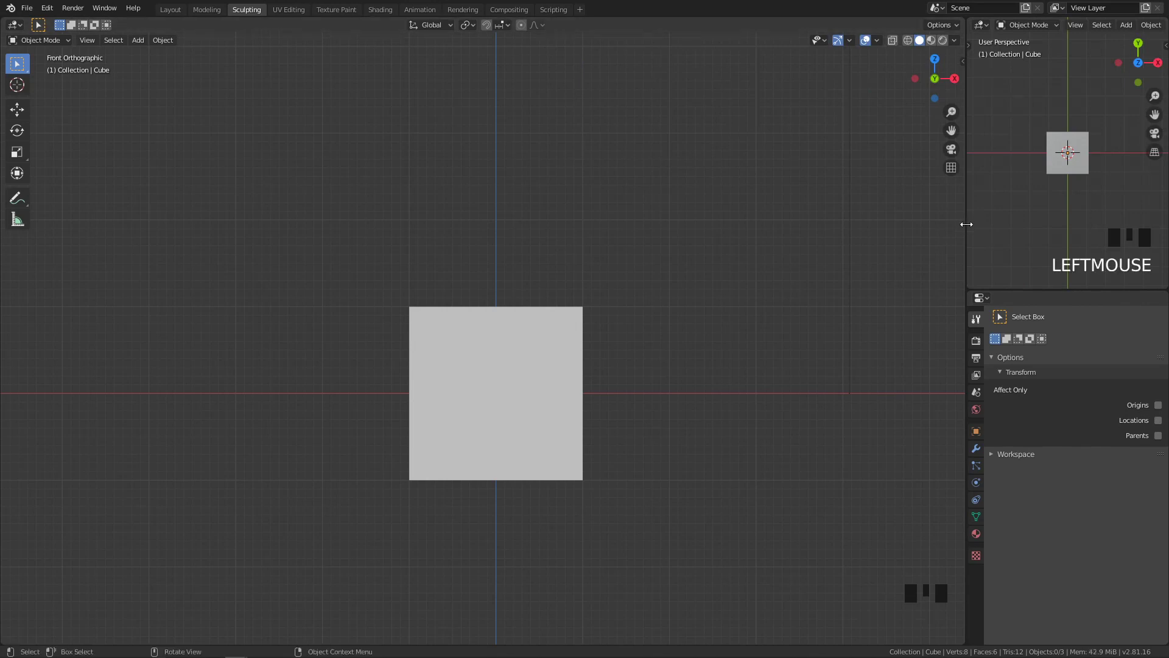
pyautogui.click(964, 223)
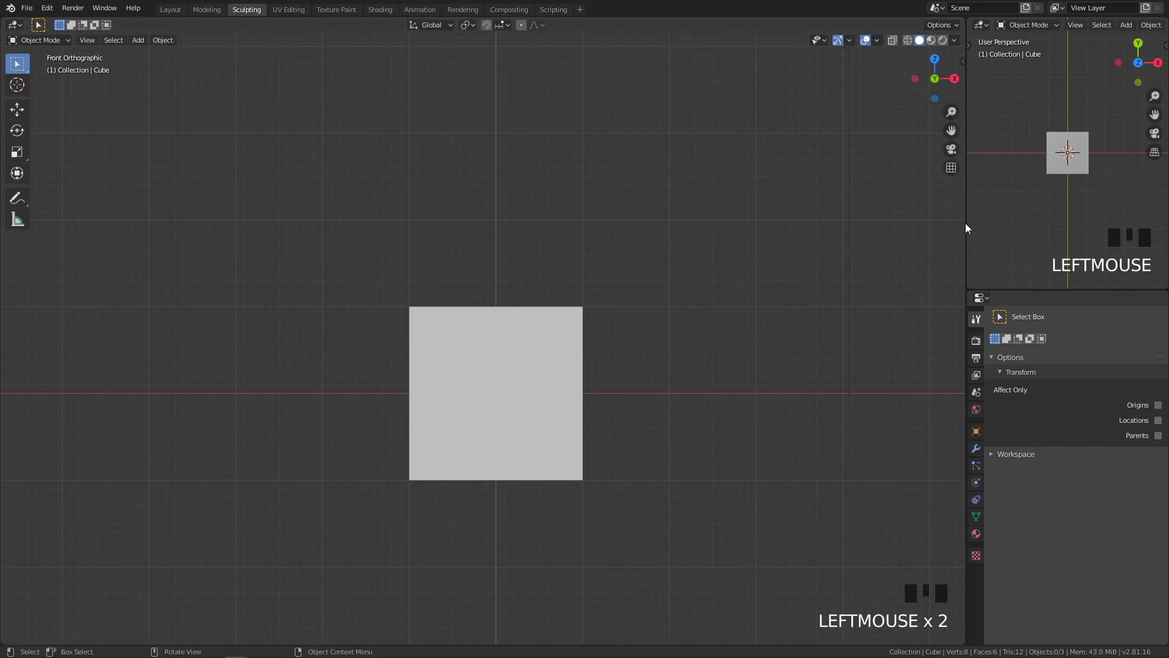
pyautogui.moveTo(965, 224); pyautogui.dragTo(916, 225)
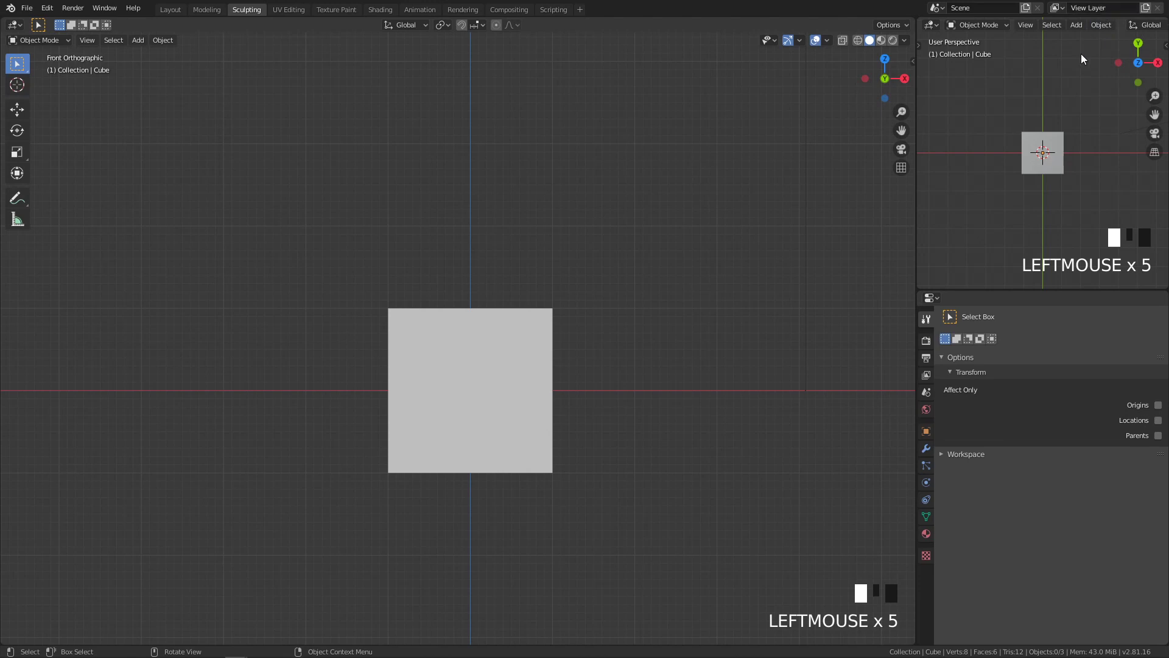
pyautogui.rightClick(1123, 25)
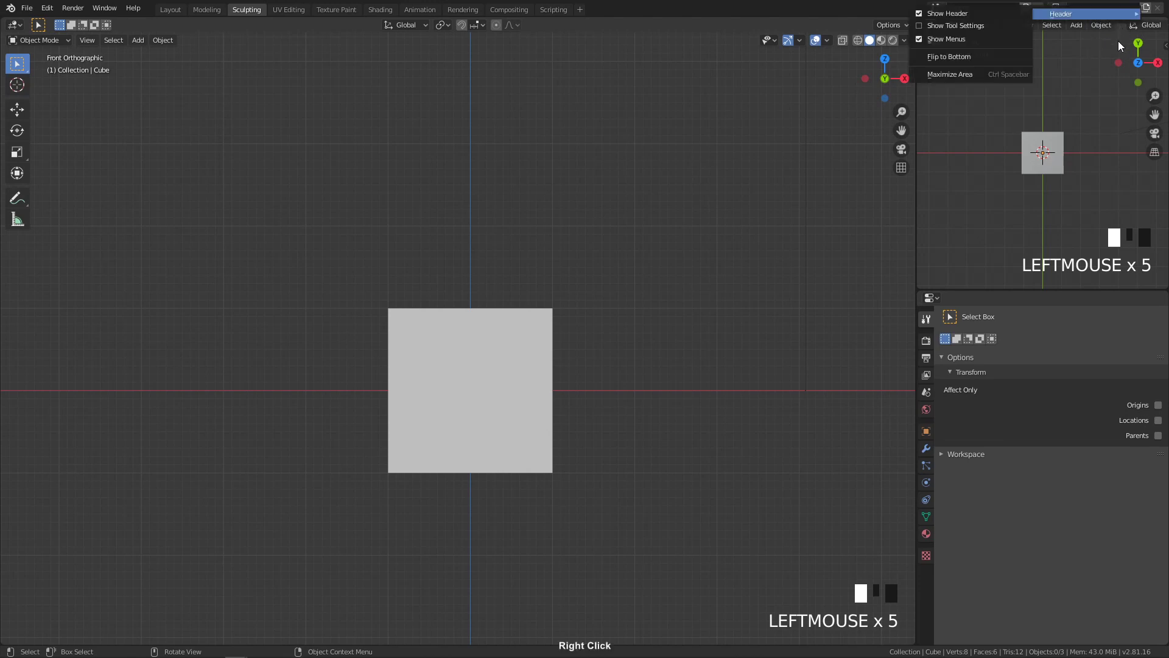
pyautogui.click(1108, 33)
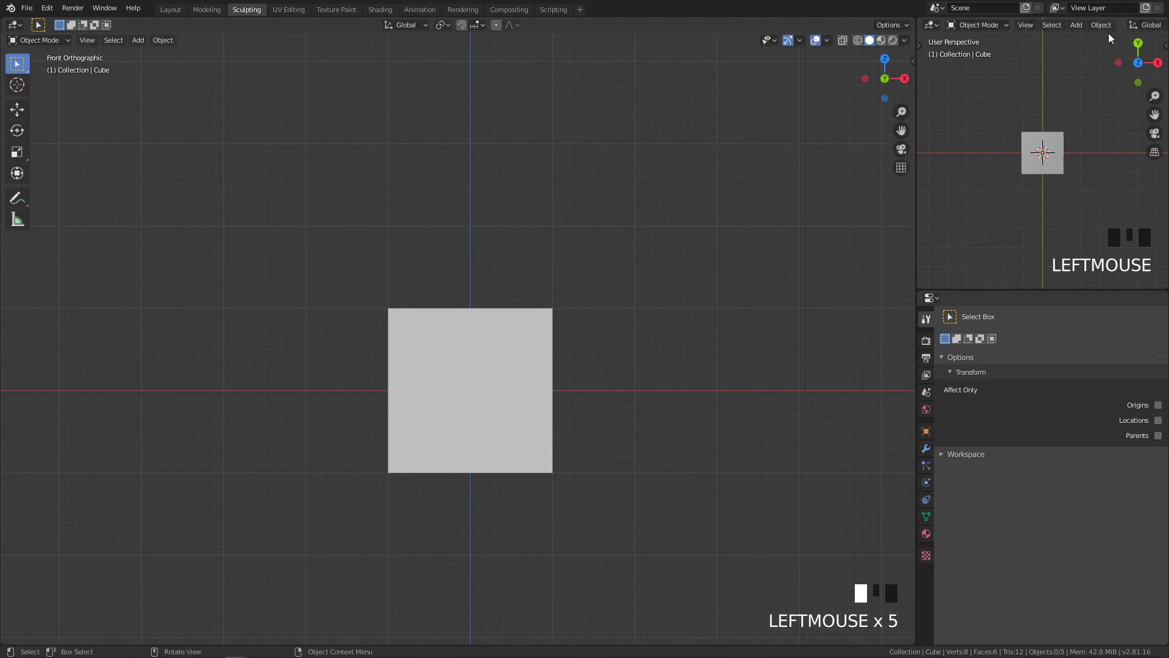
pyautogui.scroll(-5, 1113, 27)
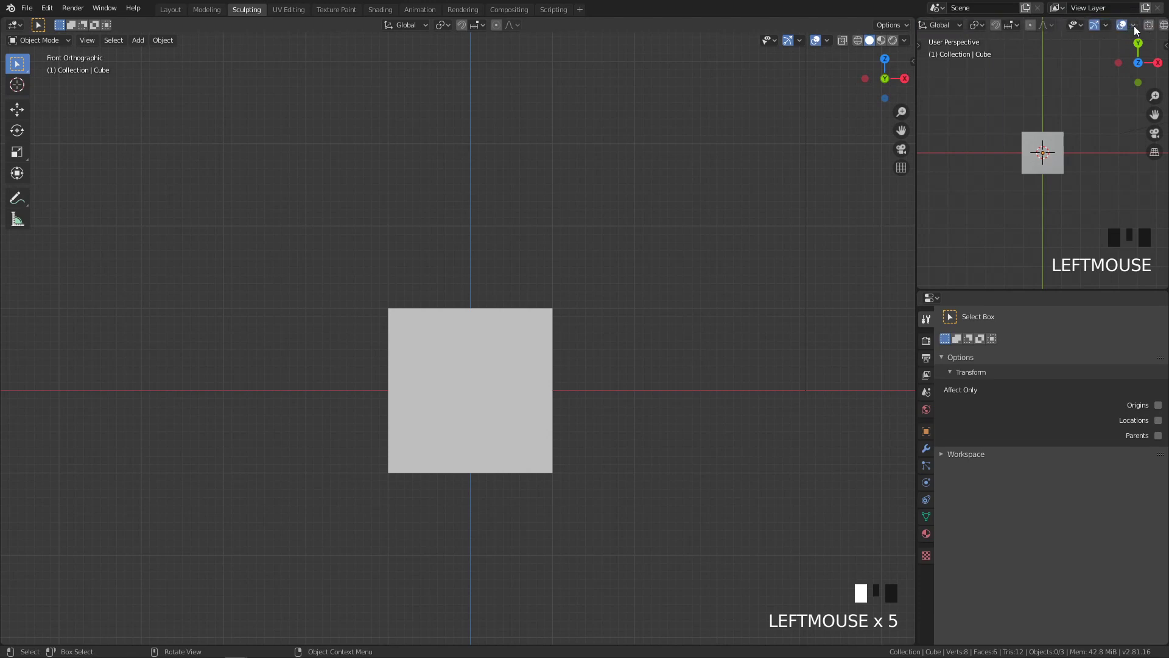
pyautogui.scroll(-3, 1136, 27)
# Step: Give the small viewport MatCap lighting with the tan matcap, then zoom in and orbit the cube
pyautogui.click(1157, 27)
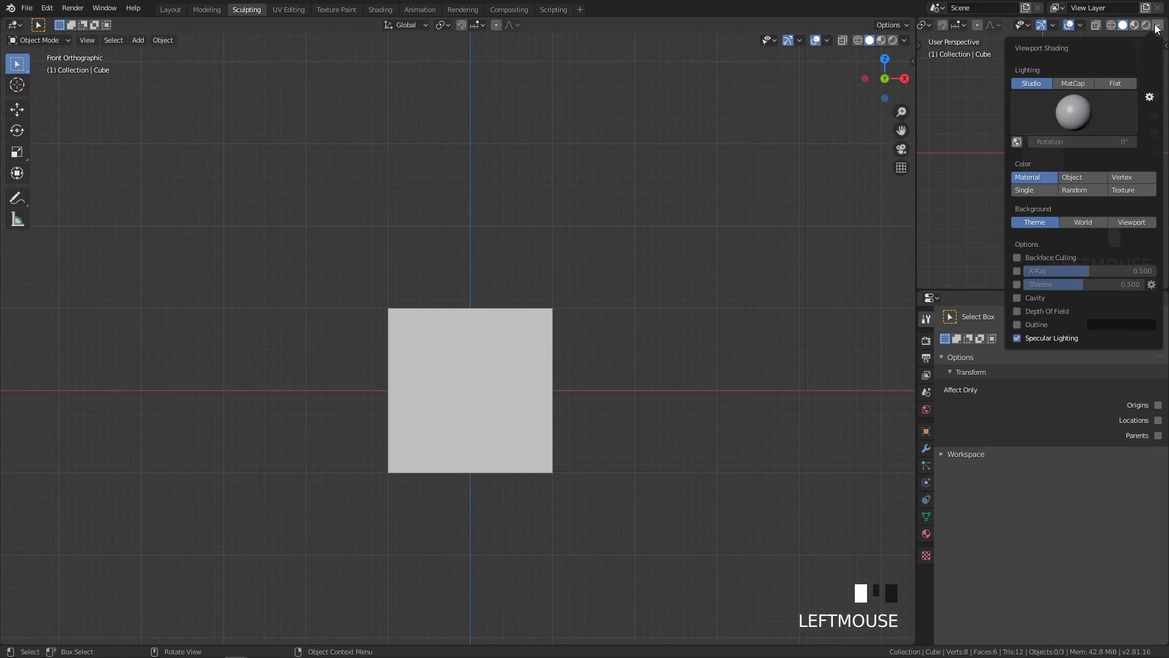
pyautogui.click(1073, 83)
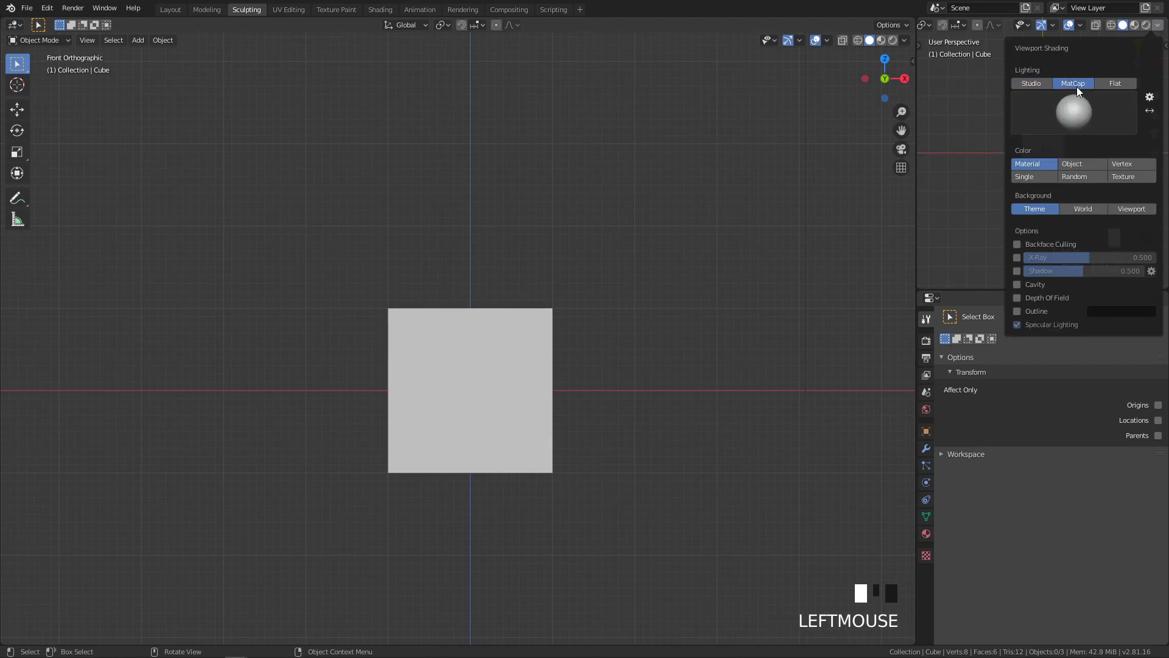
pyautogui.click(1074, 104)
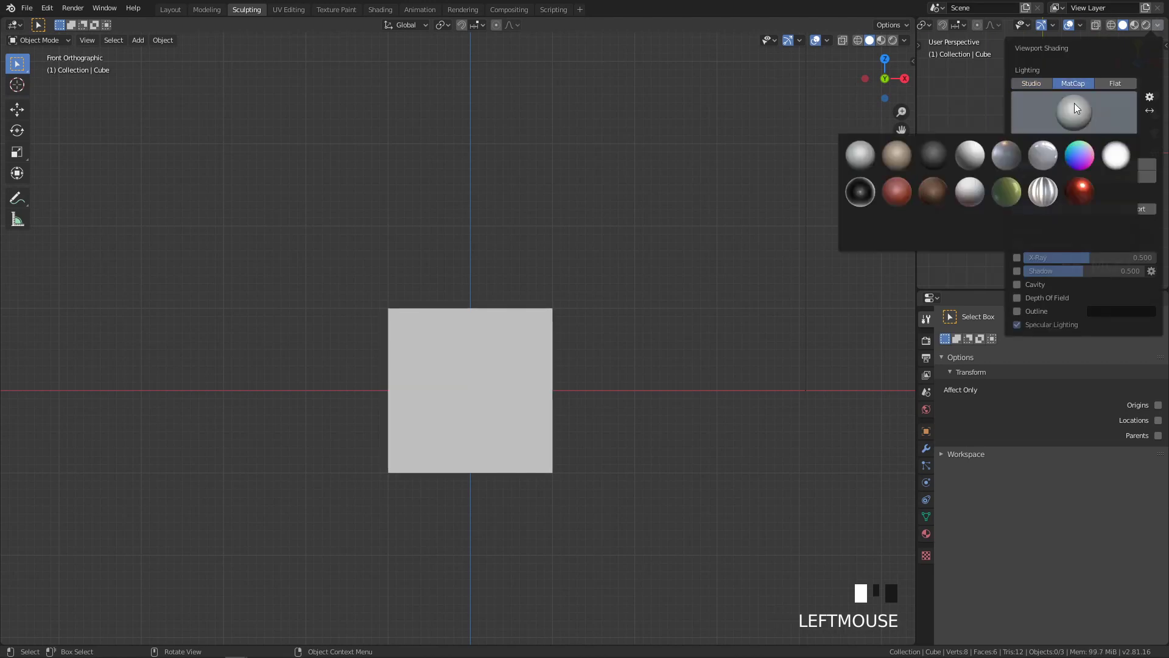
pyautogui.click(898, 158)
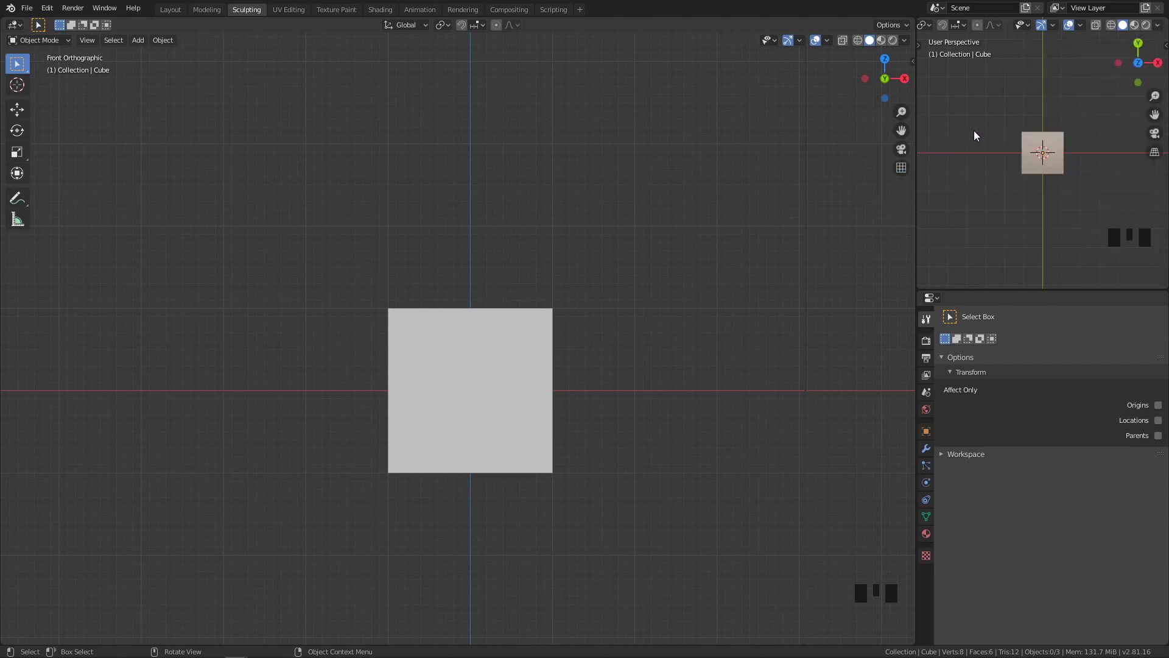
pyautogui.scroll(4, 1025, 156)
pyautogui.moveTo(1025, 156); pyautogui.dragTo(1060, 45, button='middle')
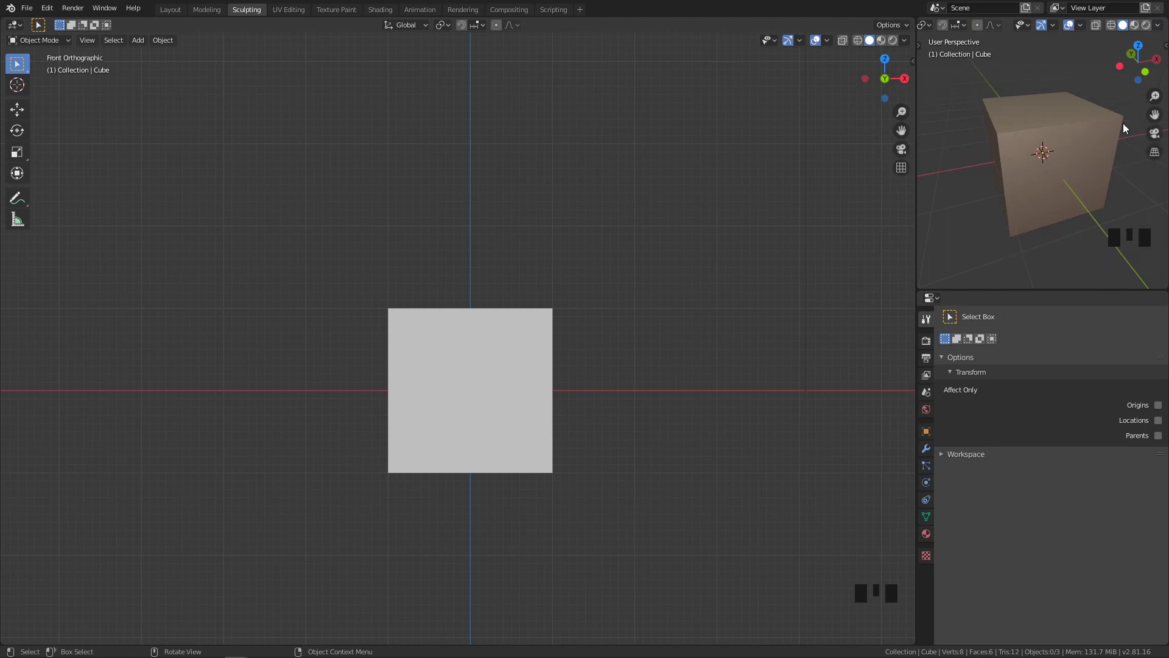
# Step: Hide the navigation gizmo and overlays in the small viewport and re-angle the cube
pyautogui.click(1053, 24)
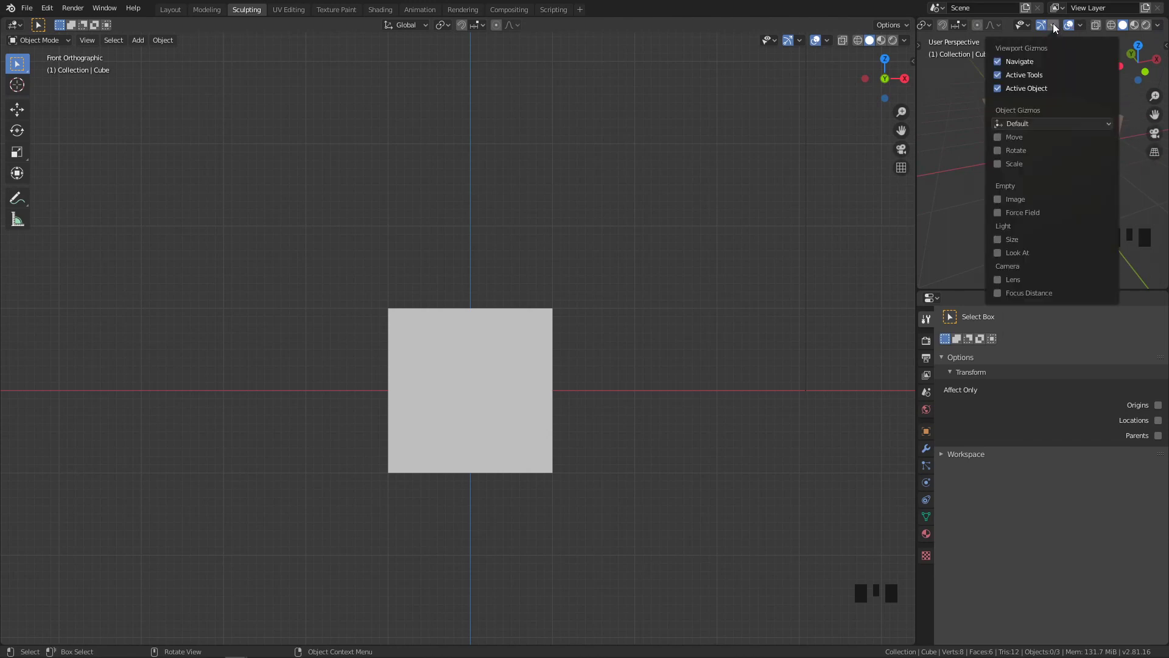
pyautogui.click(1043, 25)
pyautogui.click(1068, 24)
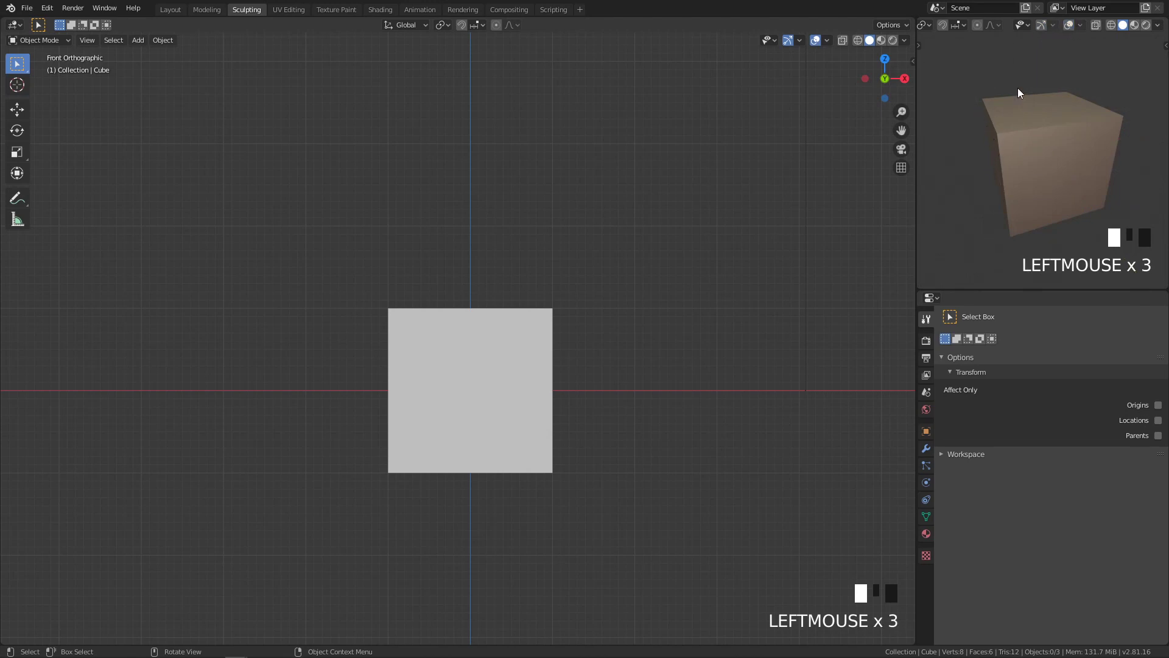
pyautogui.moveTo(1019, 89); pyautogui.dragTo(1016, 72, button='middle')
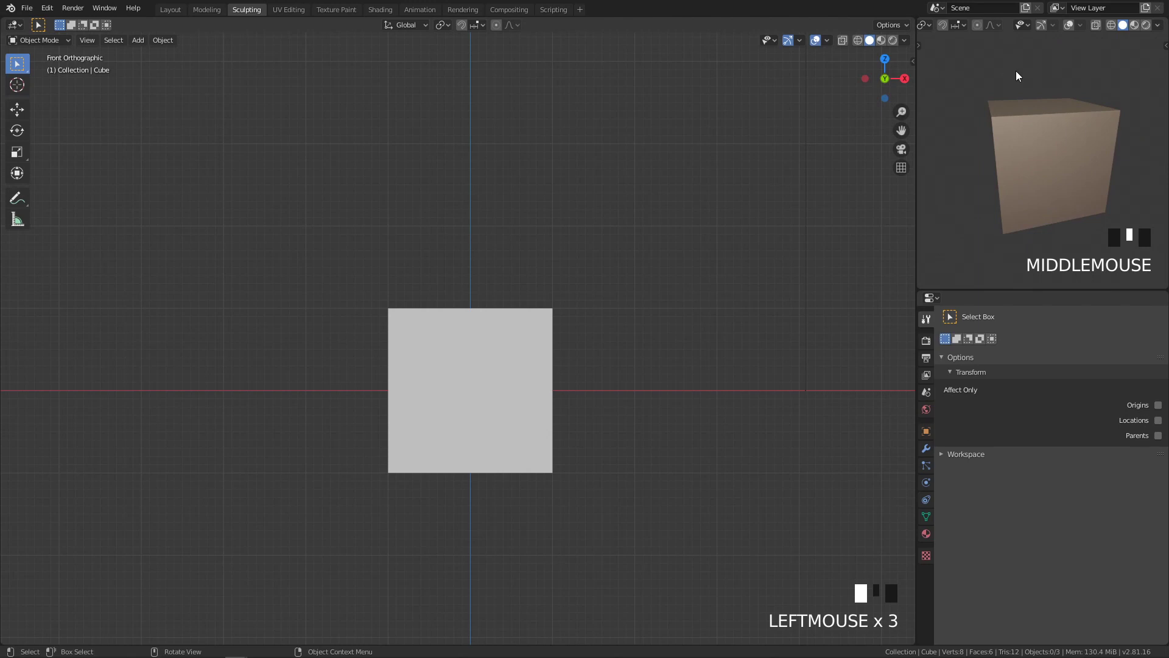
# Step: Turn off Show Header for the small viewport and snap it toward the front view
pyautogui.rightClick(1008, 24)
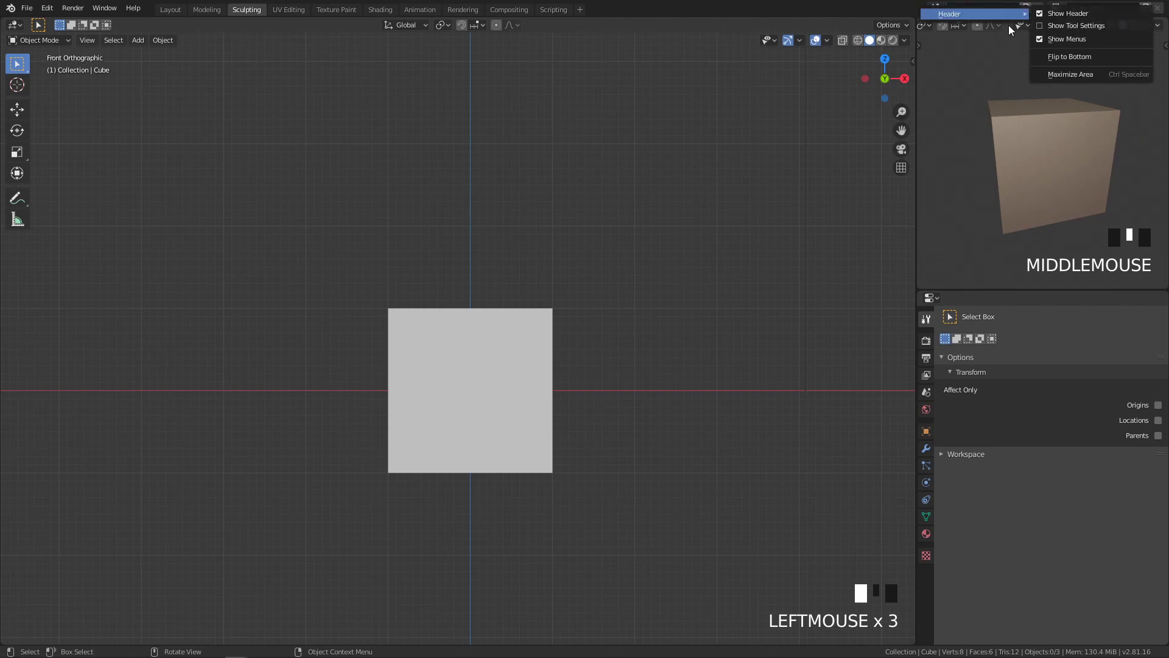
pyautogui.rightClick(1058, 18)
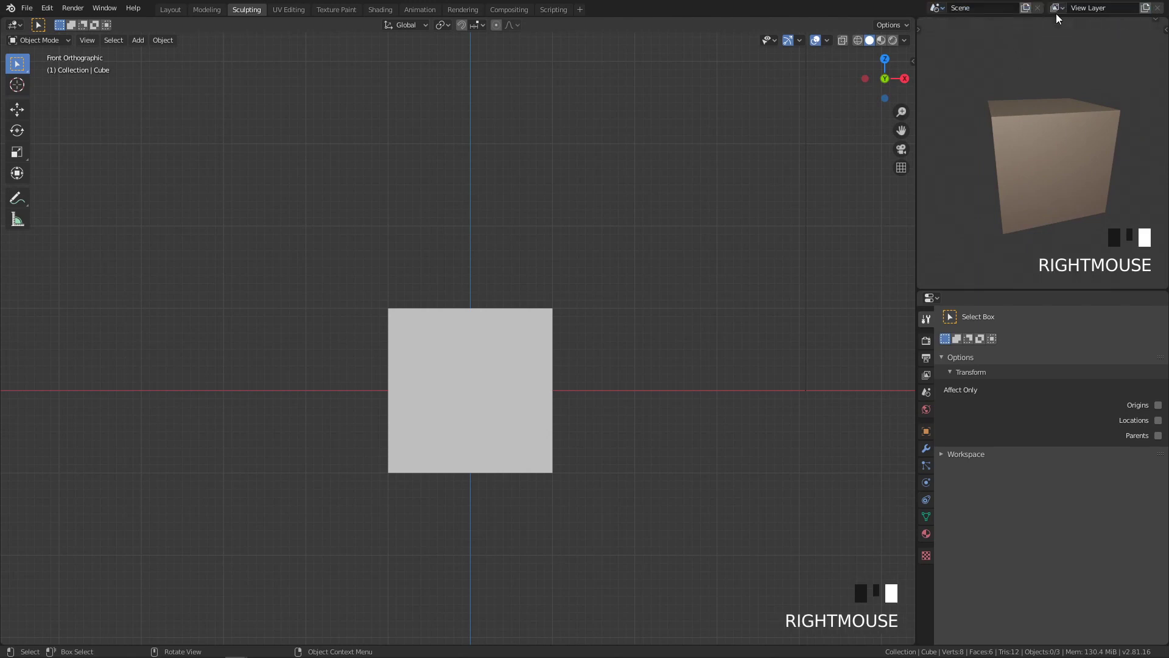
pyautogui.moveTo(1058, 18); pyautogui.dragTo(1166, 92, button='middle')
pyautogui.press('q')
pyautogui.keyDown('shift'); pyautogui.moveTo(1054, 150); pyautogui.dragTo(1088, 159, button='middle'); pyautogui.keyUp('shift')
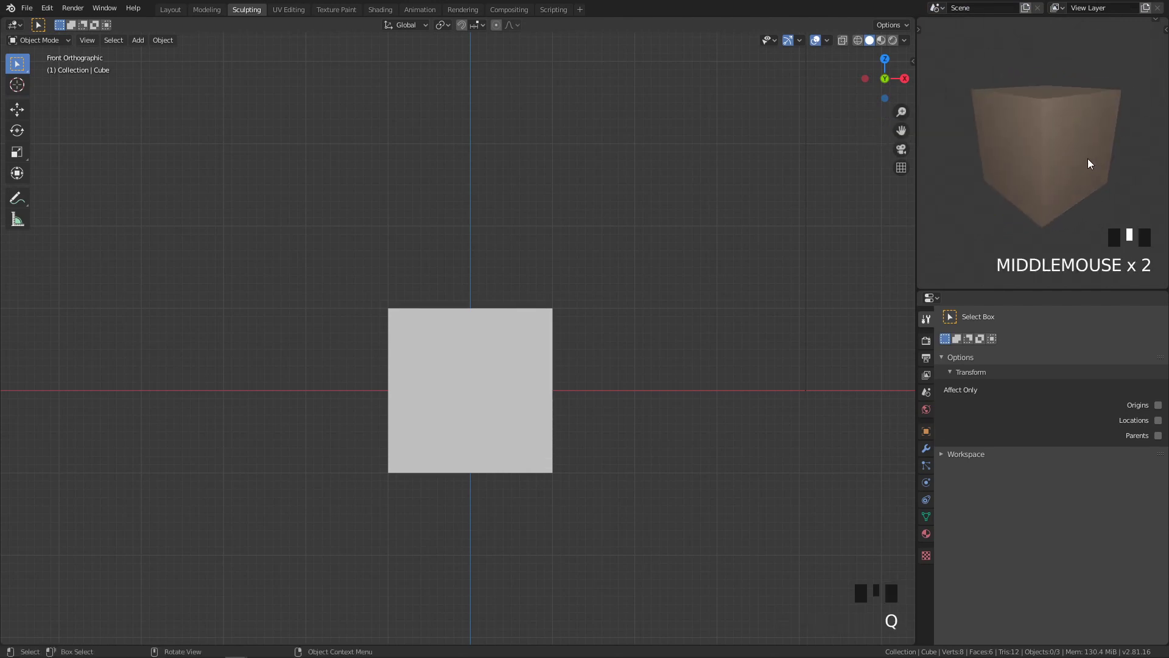
# Step: Switch the small viewport to Right view via the Pie Views menu and centre the cube
pyautogui.middleClick(1088, 159)
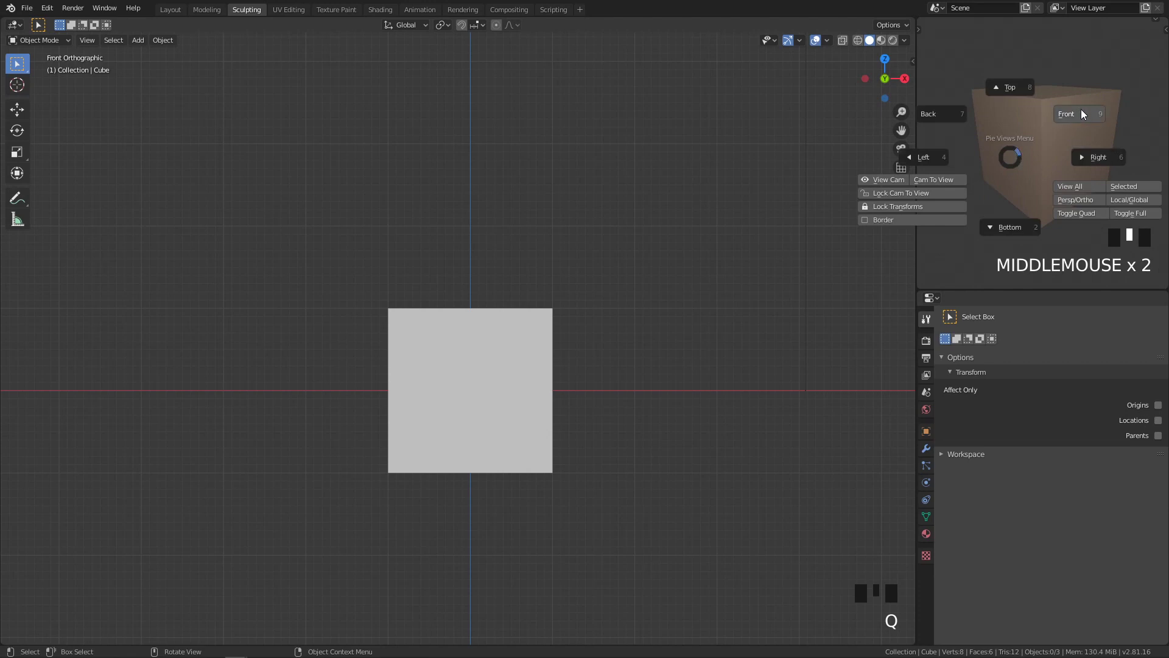
pyautogui.click(1084, 157)
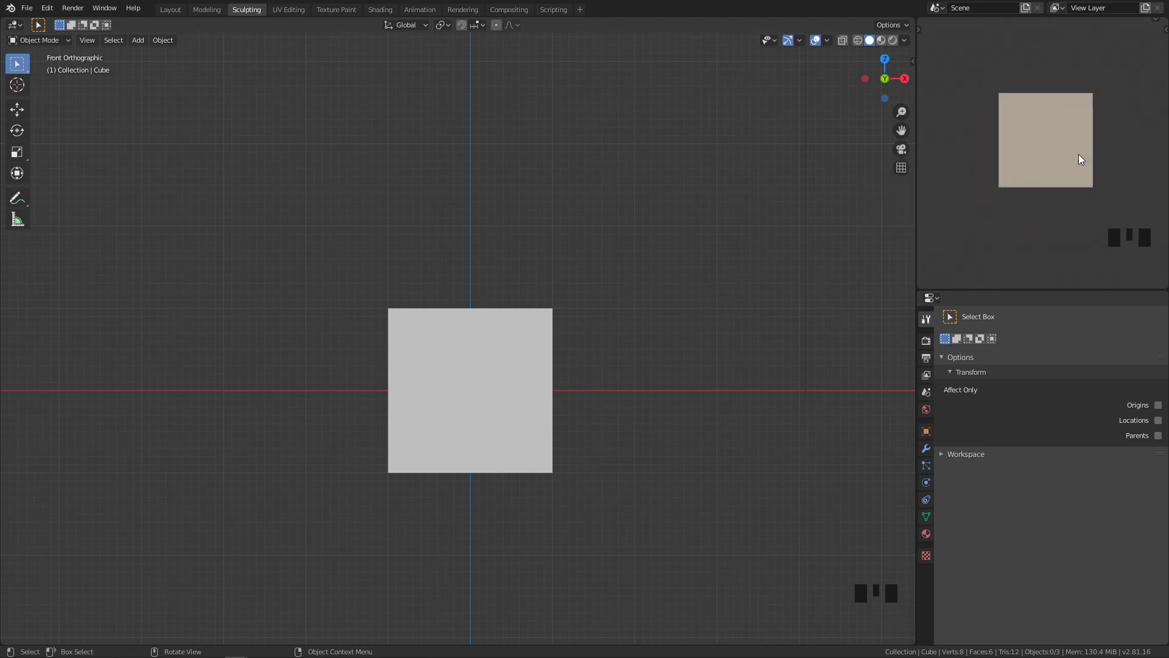
pyautogui.keyDown('shift'); pyautogui.moveTo(1060, 147); pyautogui.dragTo(1063, 175, button='middle'); pyautogui.keyUp('shift')
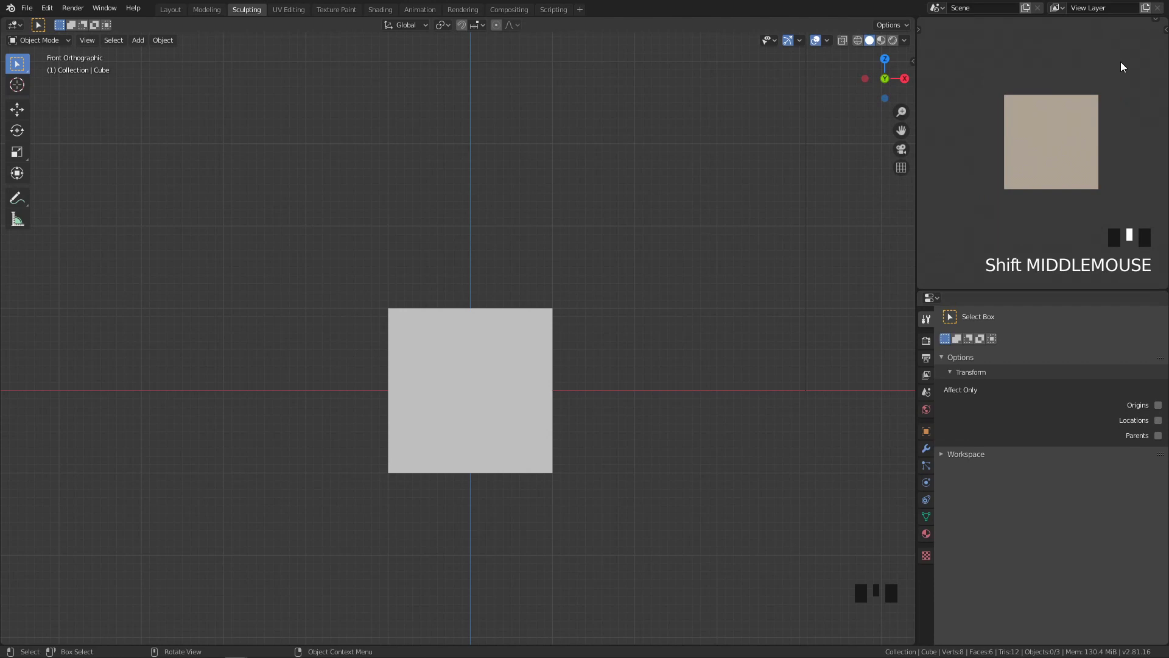
# Step: Check the Shortcut VUr settings in the N sidebar, close it, and make the viewport slightly taller
pyautogui.press('n')
pyautogui.click(1162, 143)
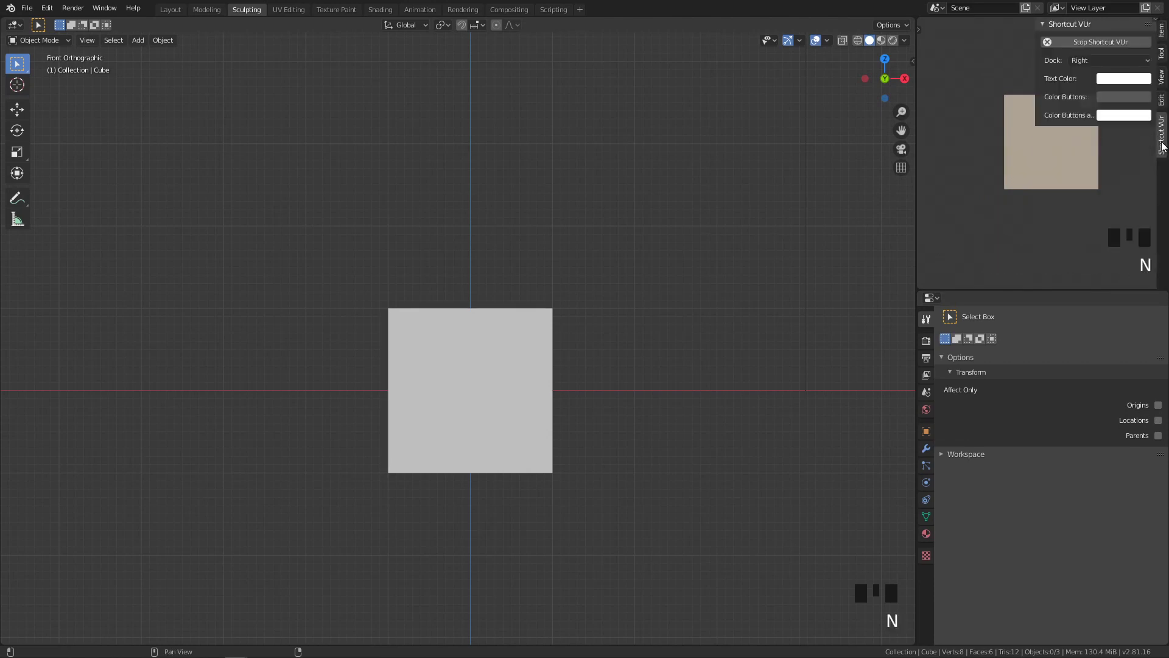
pyautogui.click(1107, 60)
pyautogui.press('n')
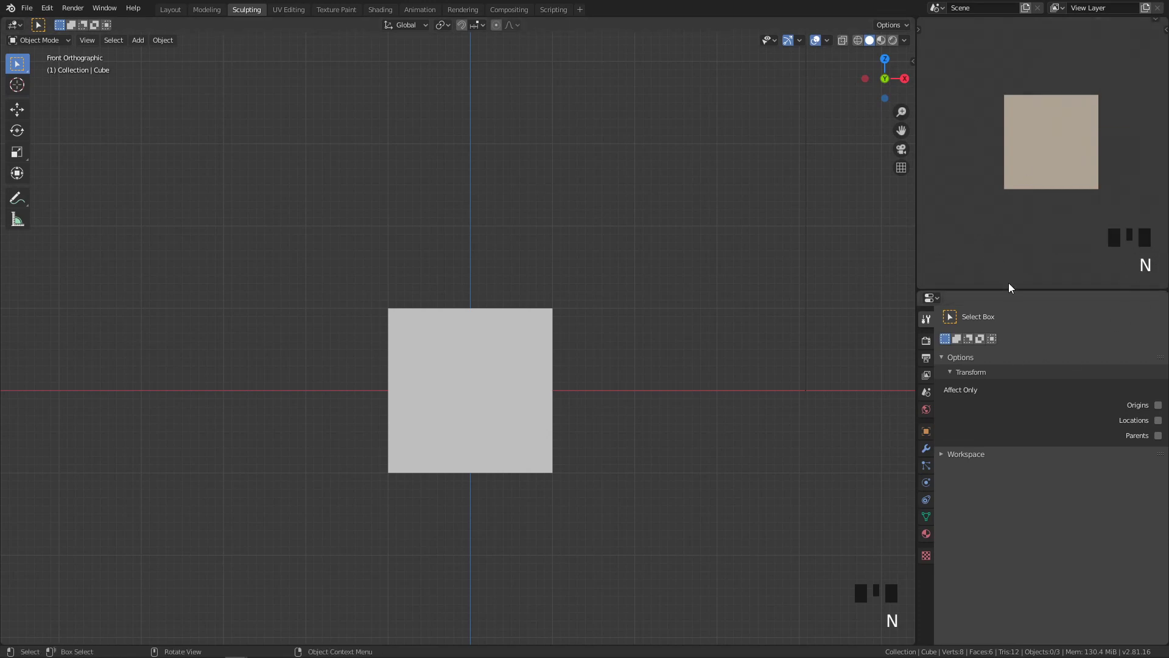
pyautogui.moveTo(1010, 290); pyautogui.dragTo(1014, 295)
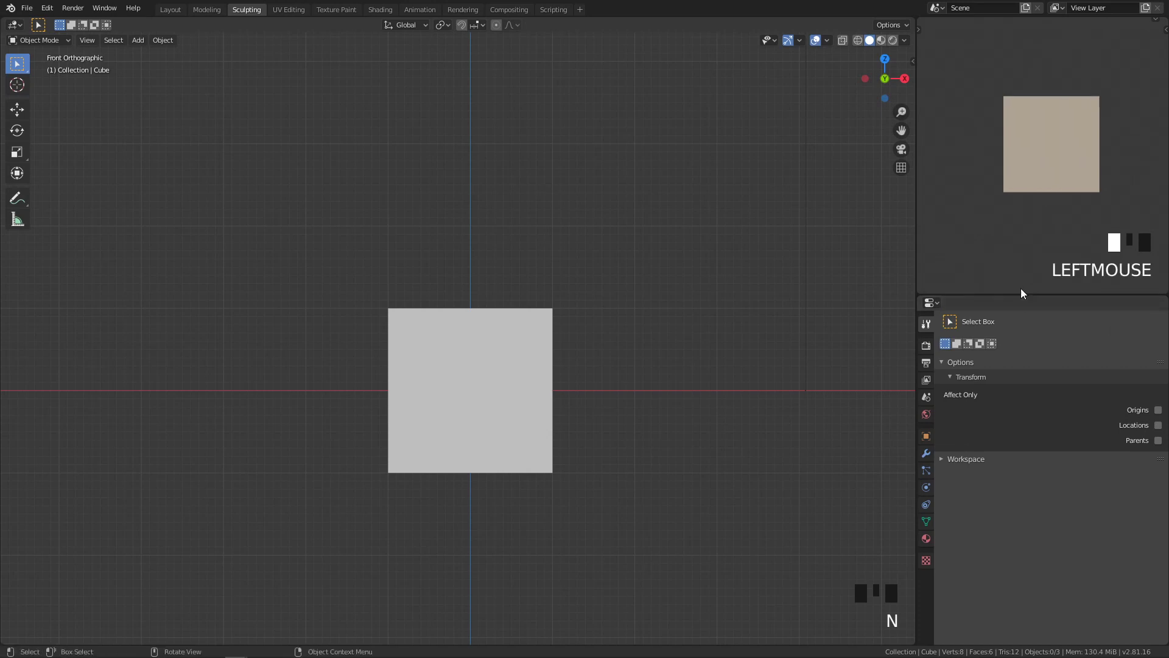
# Step: Join the Properties editor into the right viewport and re-centre the cube
pyautogui.rightClick(1014, 295)
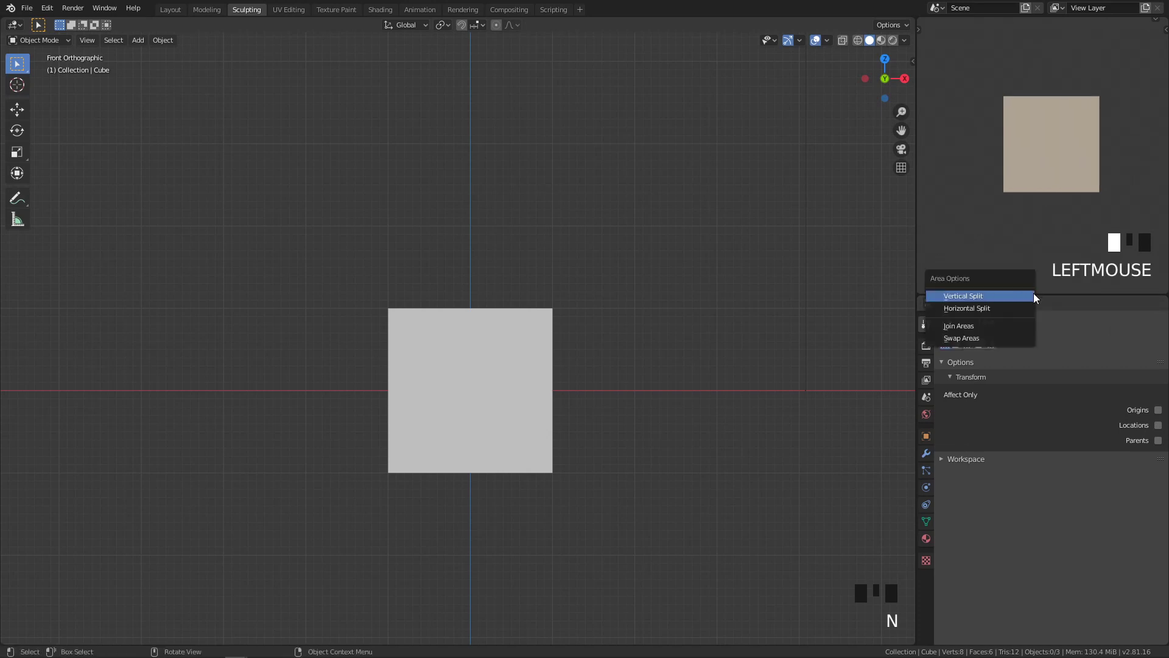
pyautogui.rightClick(1049, 294)
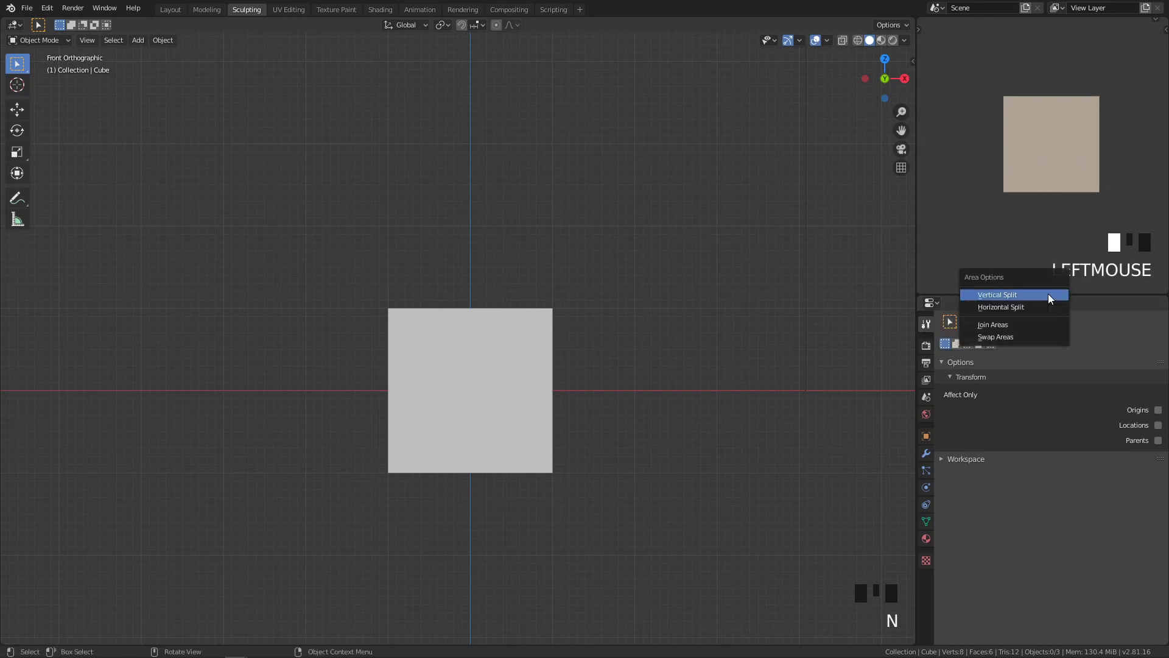
pyautogui.click(1009, 326)
pyautogui.click(1020, 409)
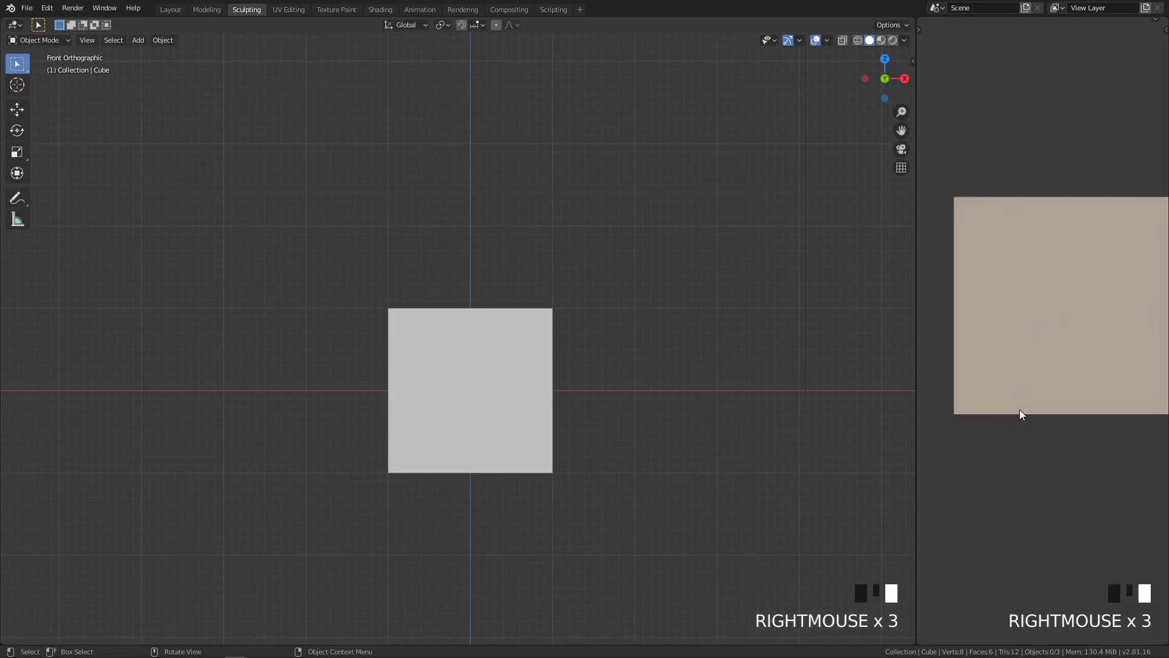
pyautogui.scroll(-1, 1035, 413)
pyautogui.keyDown('shift'); pyautogui.moveTo(1081, 382); pyautogui.dragTo(1066, 365, button='middle'); pyautogui.keyUp('shift')
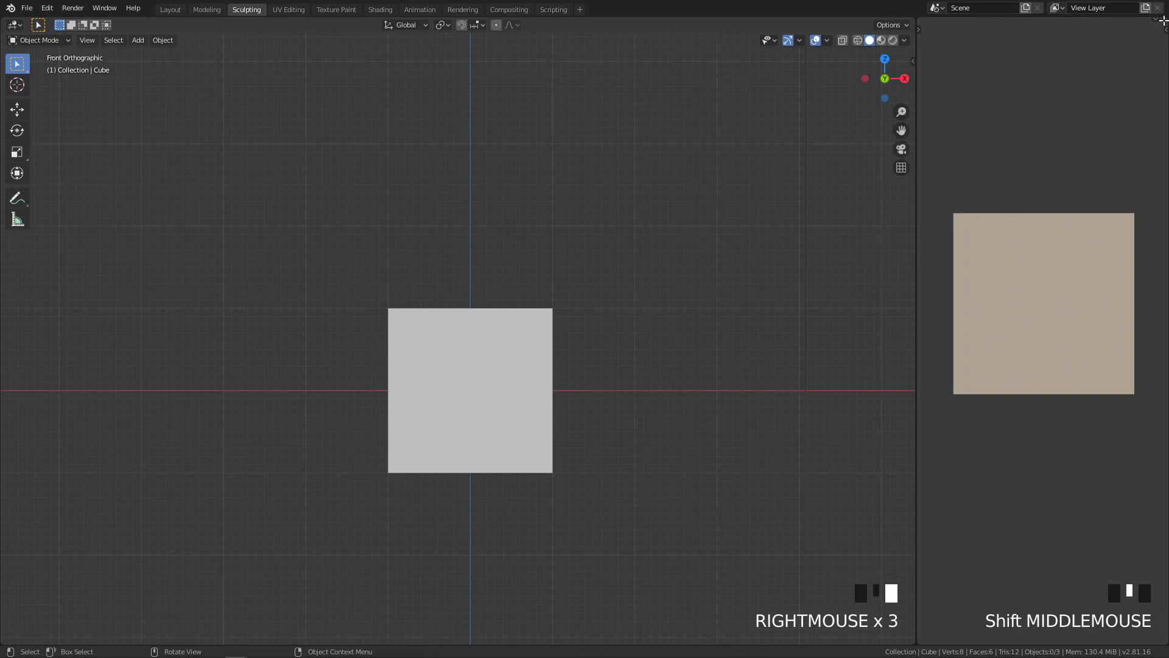
# Step: Split the right viewport into two stacked views and set the lower one to Front view
pyautogui.moveTo(1163, 22); pyautogui.dragTo(1137, 316)
pyautogui.scroll(1, 1076, 227)
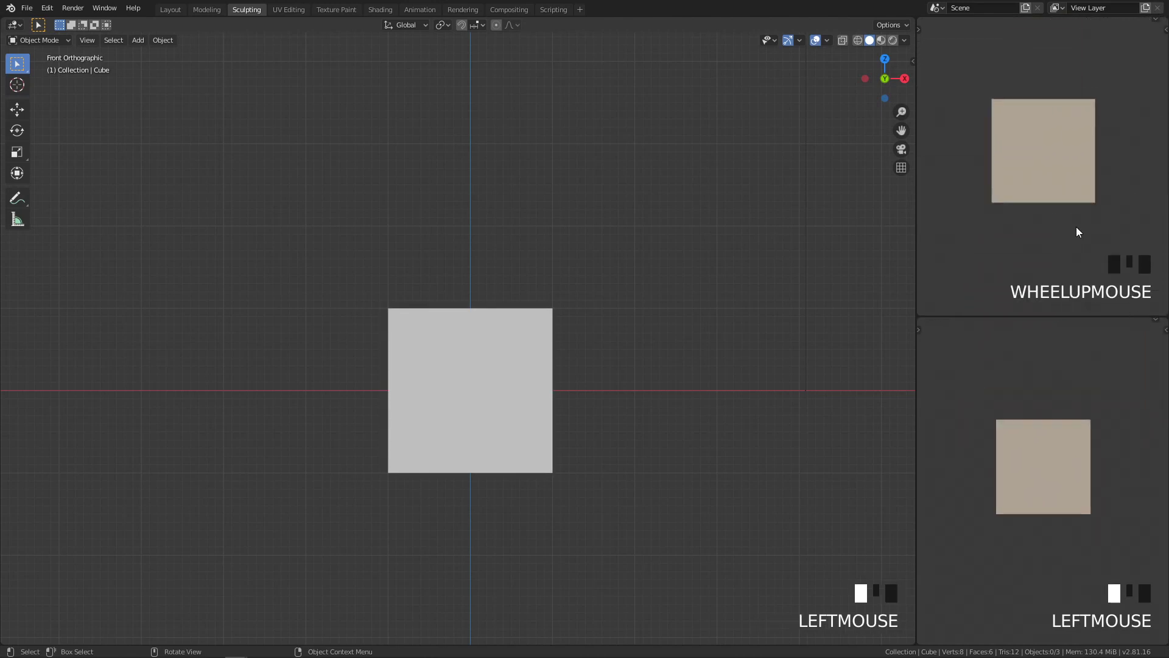
pyautogui.scroll(2, 1042, 437)
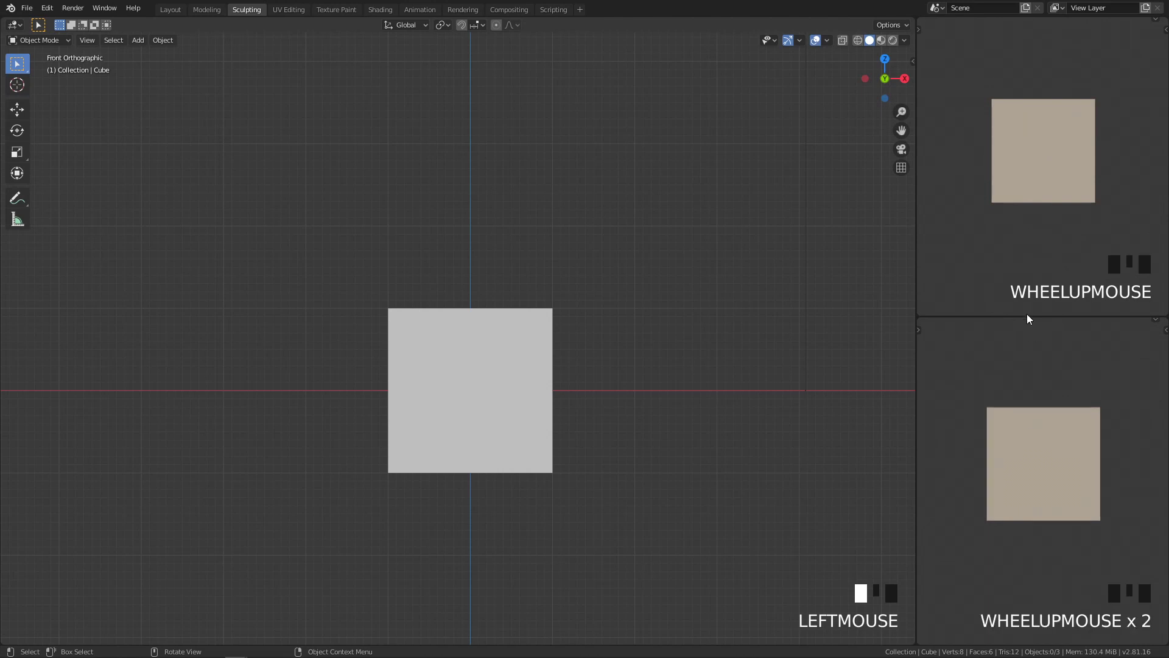
pyautogui.scroll(-1, 1031, 480)
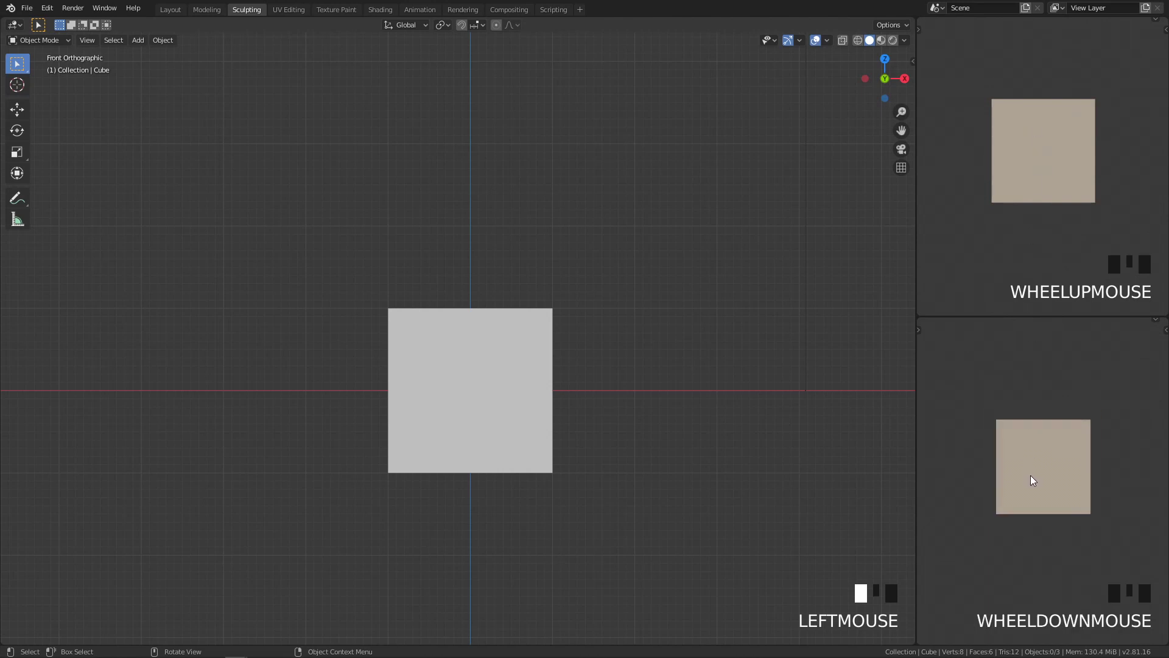
pyautogui.moveTo(1033, 481); pyautogui.dragTo(1051, 462, button='middle')
pyautogui.press('`')
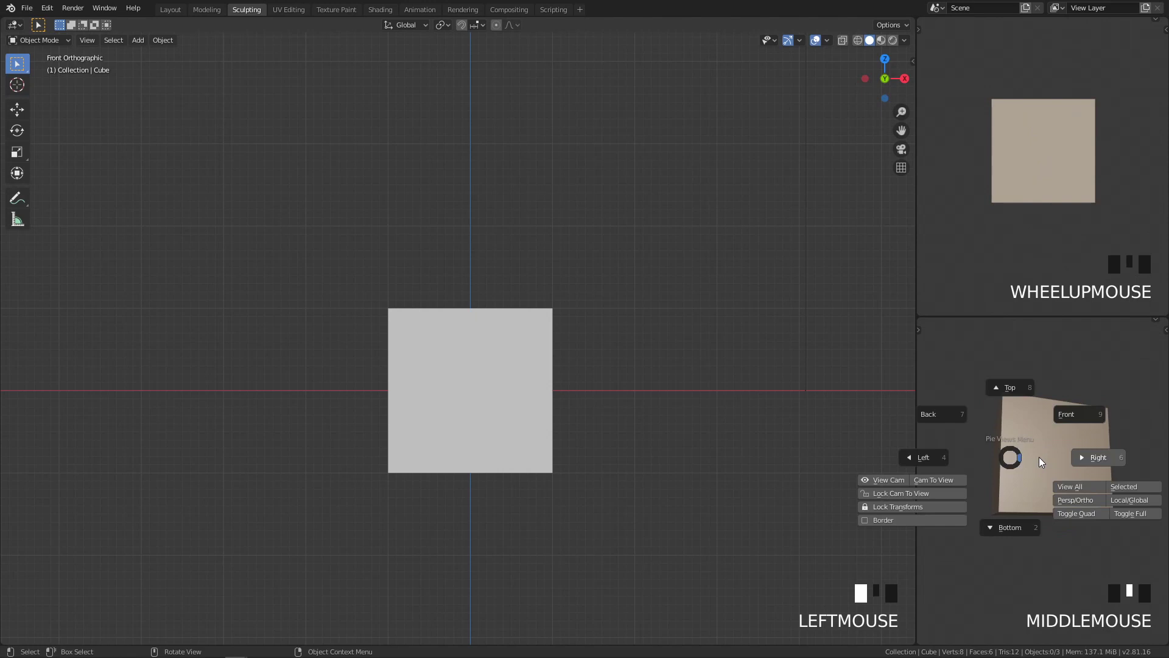
pyautogui.press('q')
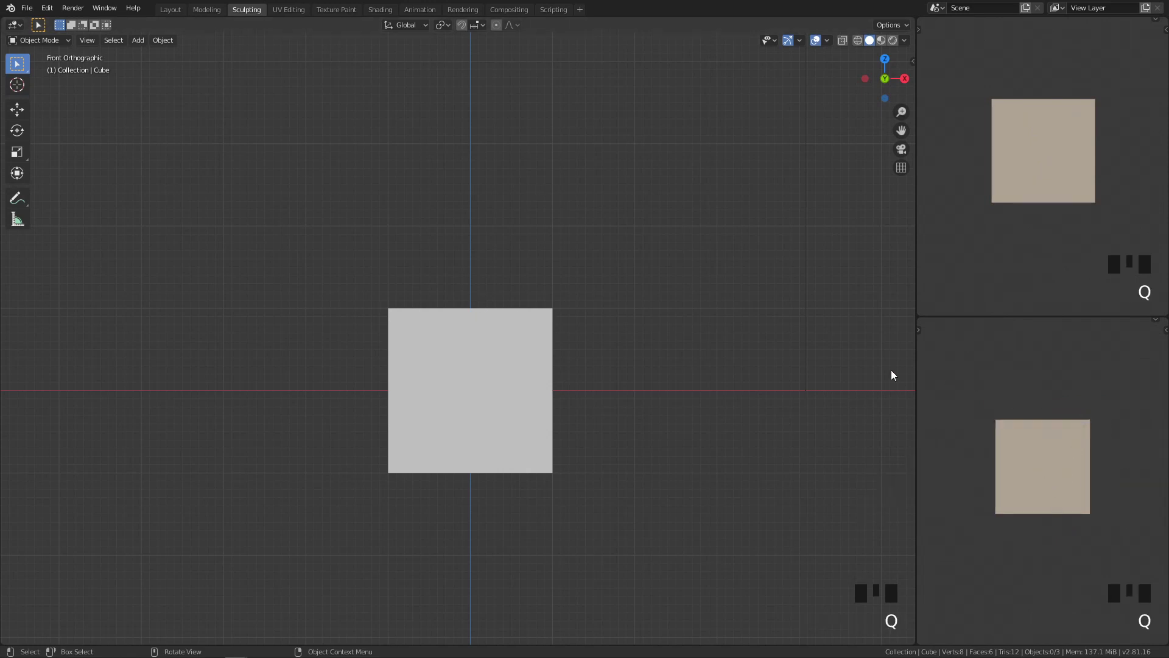
pyautogui.scroll(1, 765, 323)
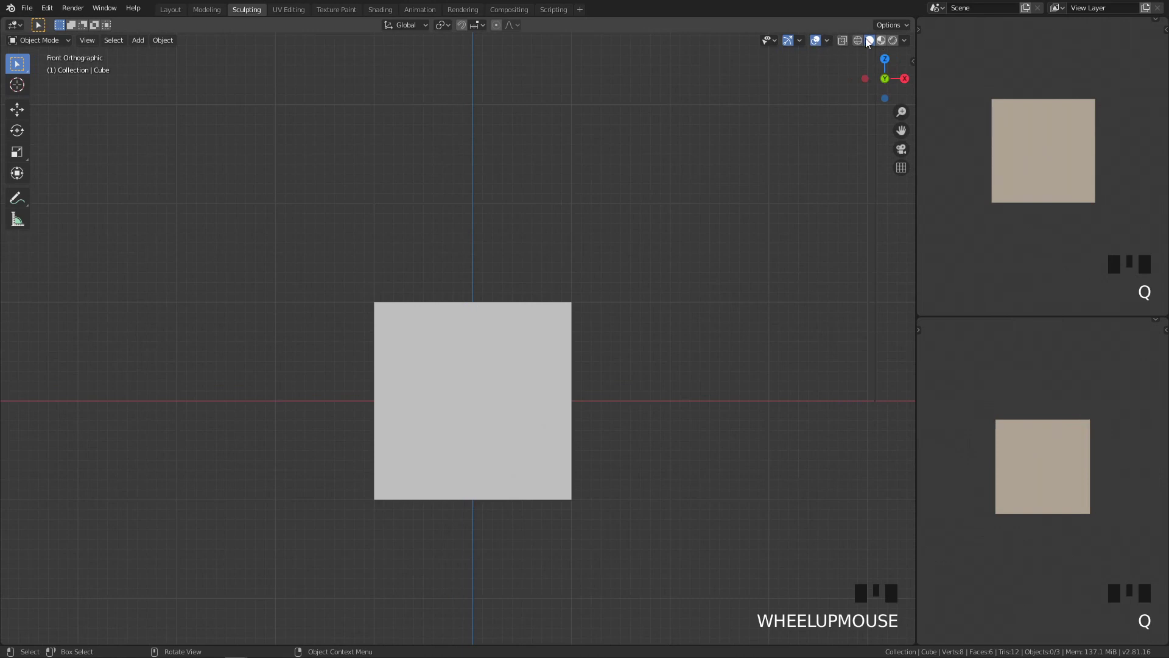
# Step: Turn off the main viewport's overlays and gizmos and apply the brown MatCap
pyautogui.click(816, 41)
pyautogui.click(788, 40)
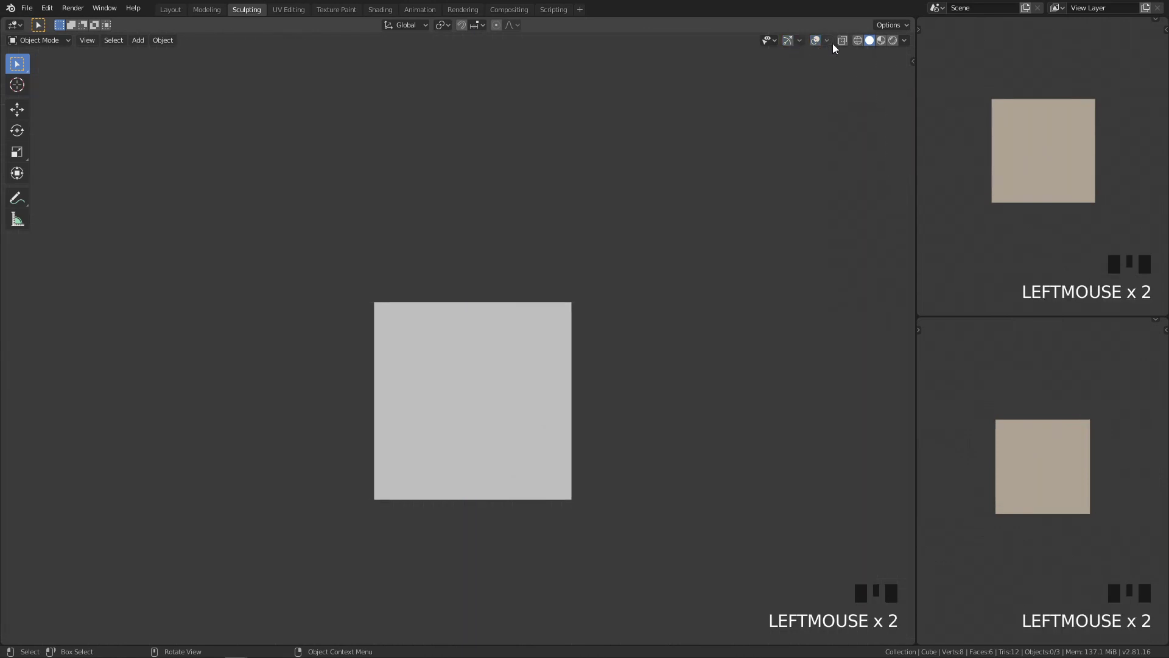
pyautogui.click(904, 41)
pyautogui.click(873, 119)
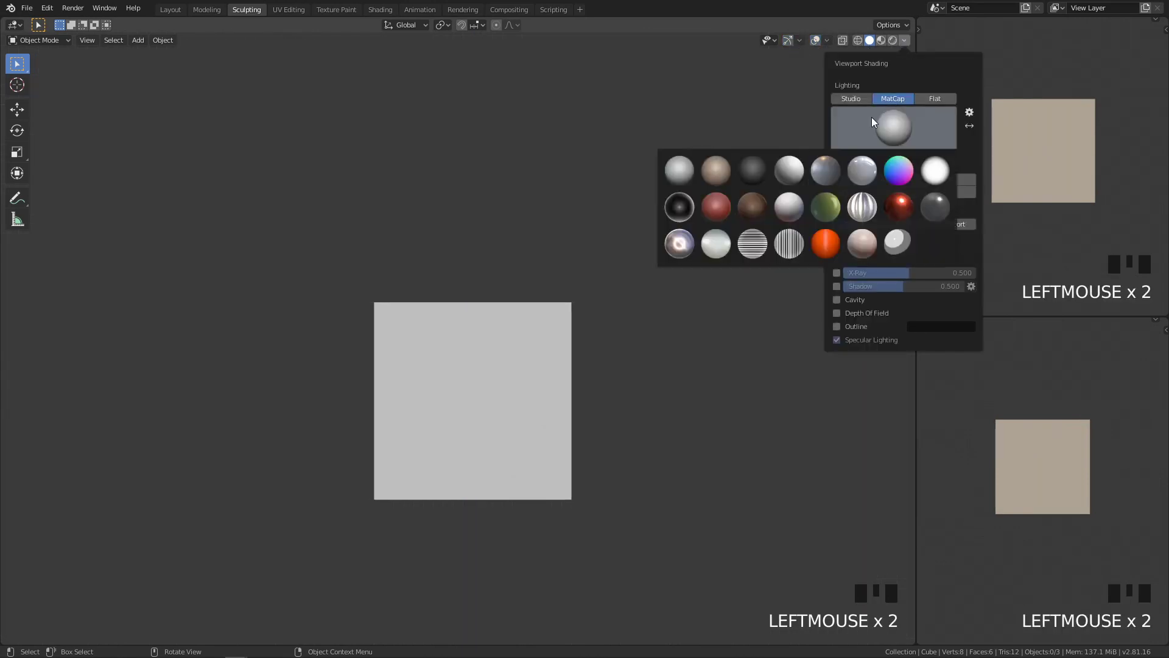
pyautogui.click(704, 177)
pyautogui.scroll(-1, 731, 152)
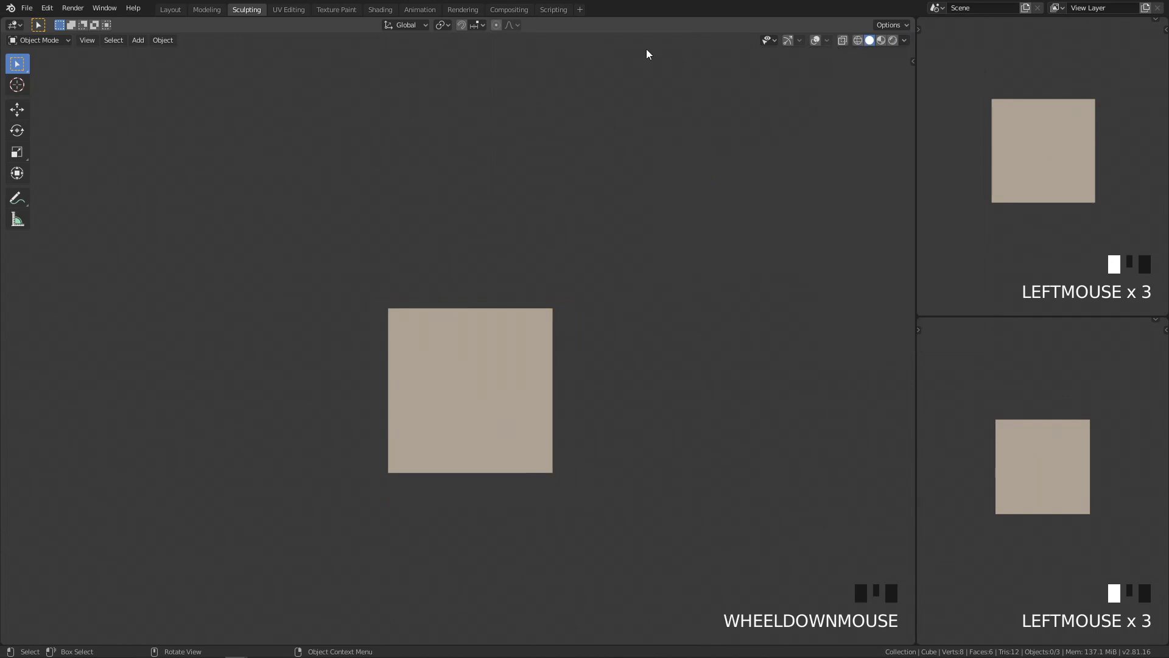
# Step: Re-centre the cube in the main viewport and snap it to standard views via the view pie
pyautogui.rightClick(731, 44)
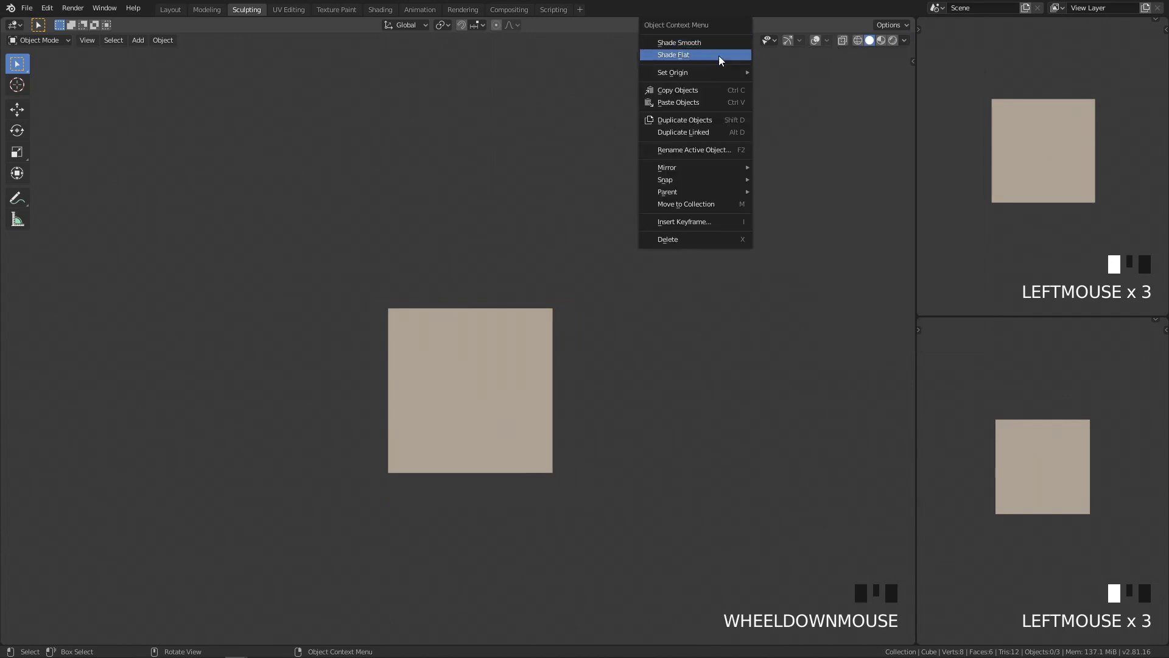
pyautogui.rightClick(568, 43)
pyautogui.scroll(-1, 700, 244)
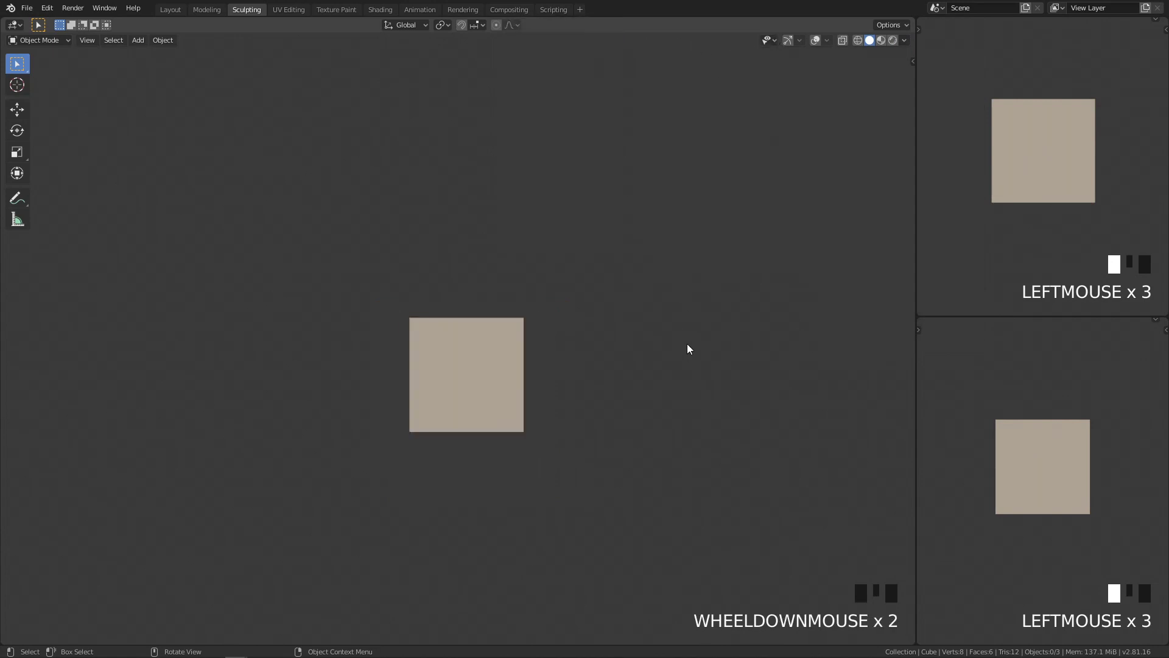
pyautogui.keyDown('shift'); pyautogui.moveTo(687, 344); pyautogui.dragTo(649, 373, button='middle'); pyautogui.keyUp('shift')
pyautogui.scroll(1, 598, 358)
pyautogui.press('q')
pyautogui.press('q')
pyautogui.moveTo(706, 283); pyautogui.dragTo(700, 352, button='middle')
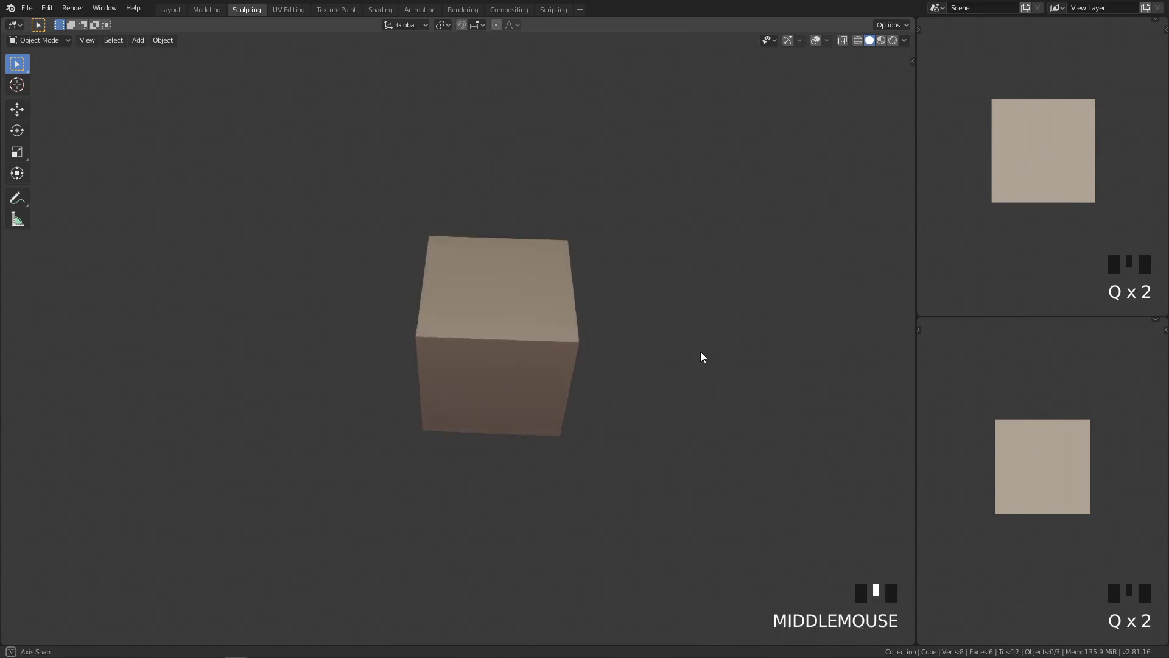
pyautogui.middleClick(701, 352)
pyautogui.click(716, 360)
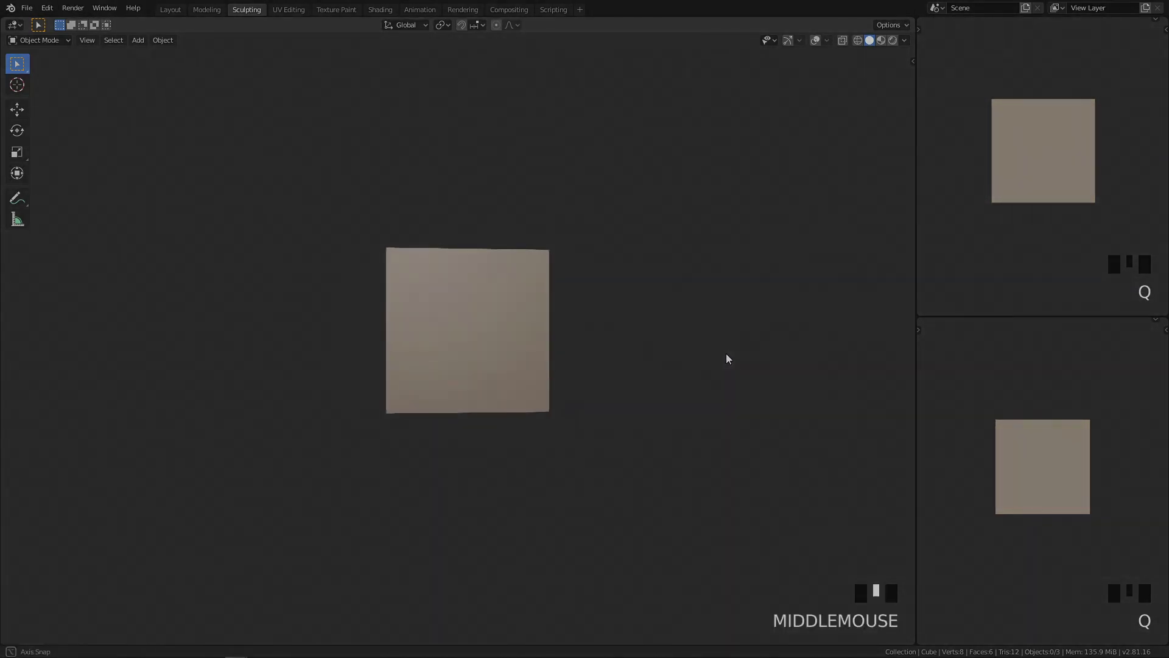